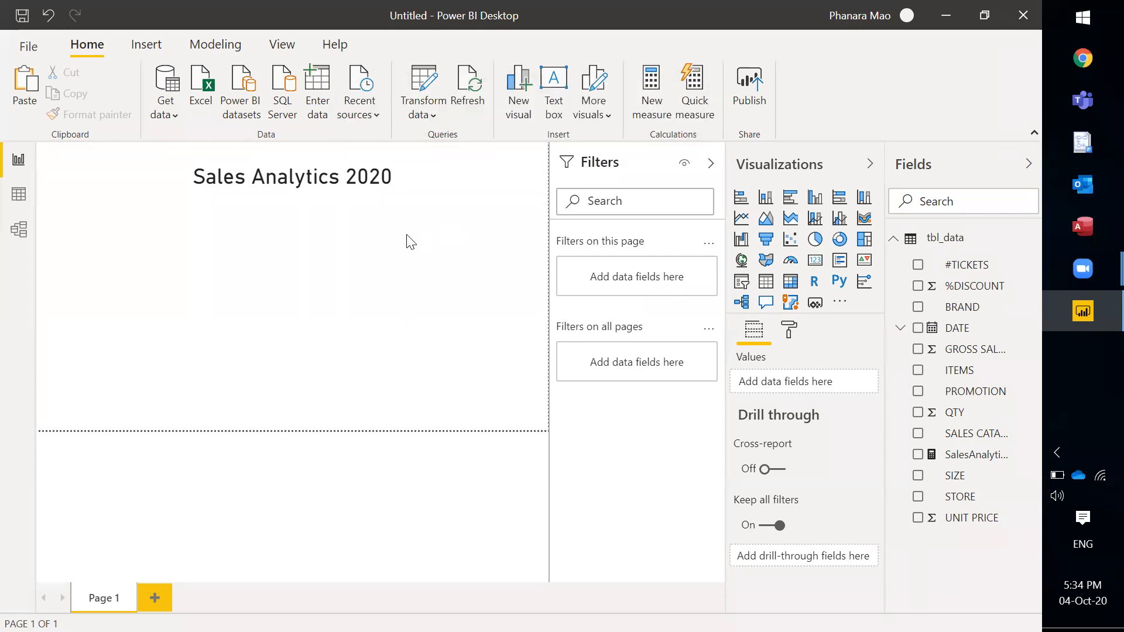
Create a measure TOTALSALES in tbl_data with the formula CALCULATE(SUM(tbl_data[GROSS SALES])).
{"action": "left_click", "coordinate": [664, 118]}
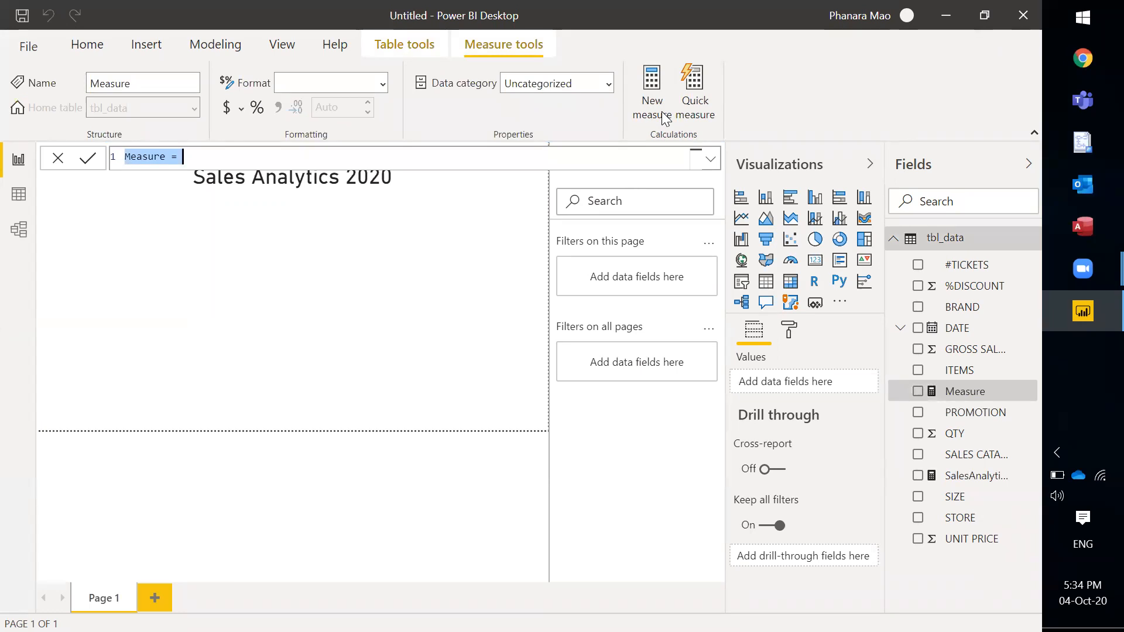
{"action": "type", "text": "TOTAL"}
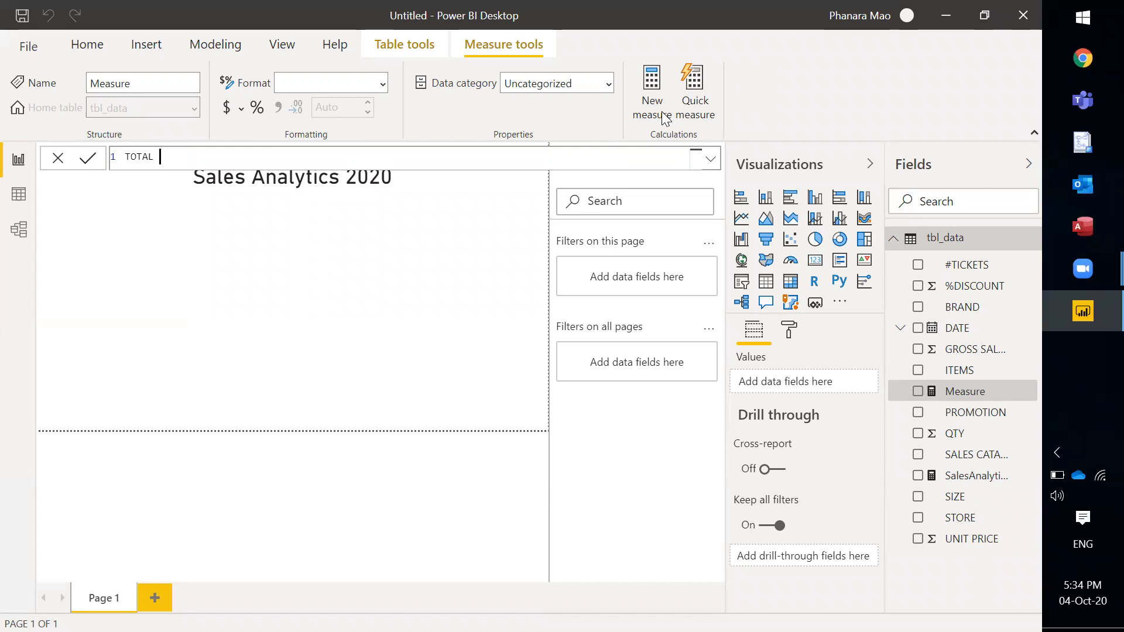
{"action": "key", "text": "BackSpace"}
{"action": "type", "text": "SALES ="}
{"action": "key", "text": "shift+Return"}
{"action": "type", "text": "CA"}
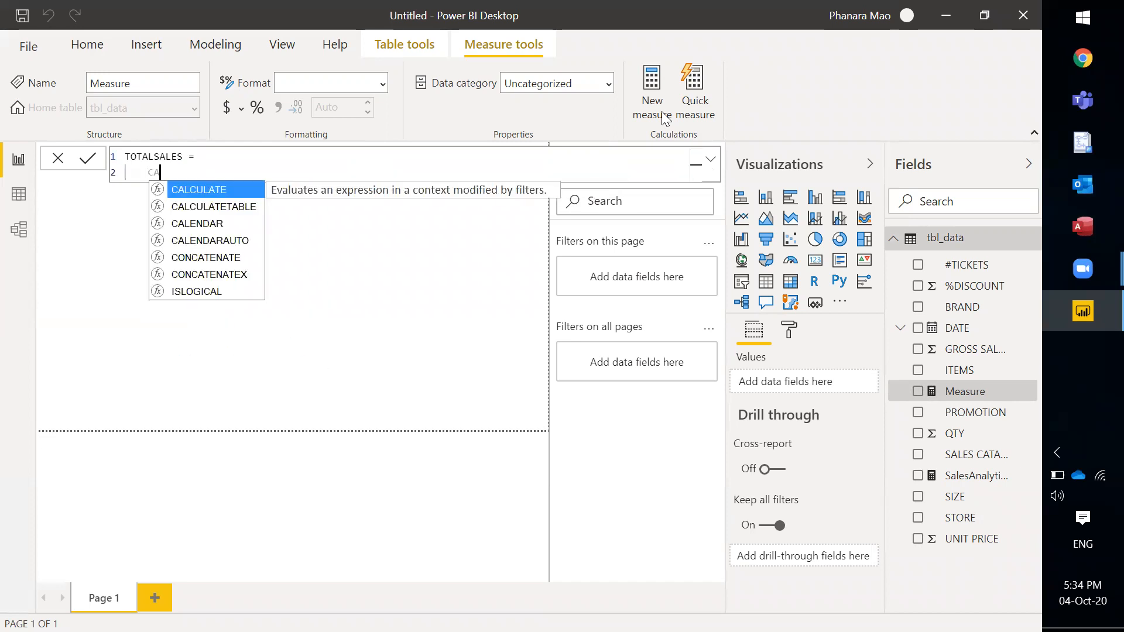
{"action": "type", "text": "LCULATE(SUM("}
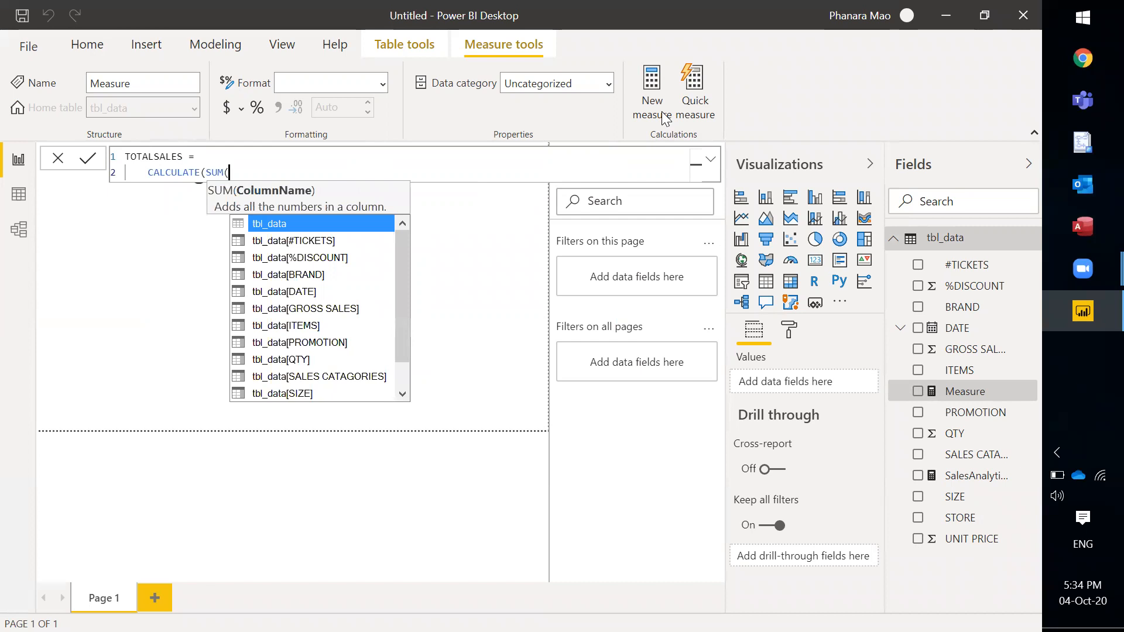
{"action": "type", "text": "G"}
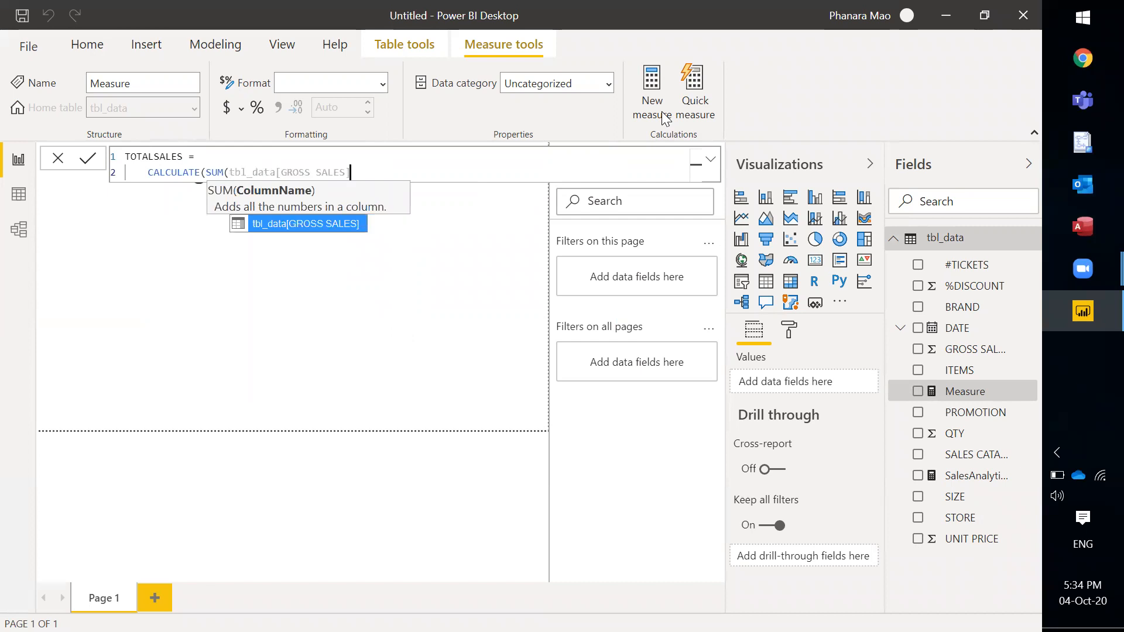
{"action": "key", "text": "Tab"}
{"action": "type", "text": "))"}
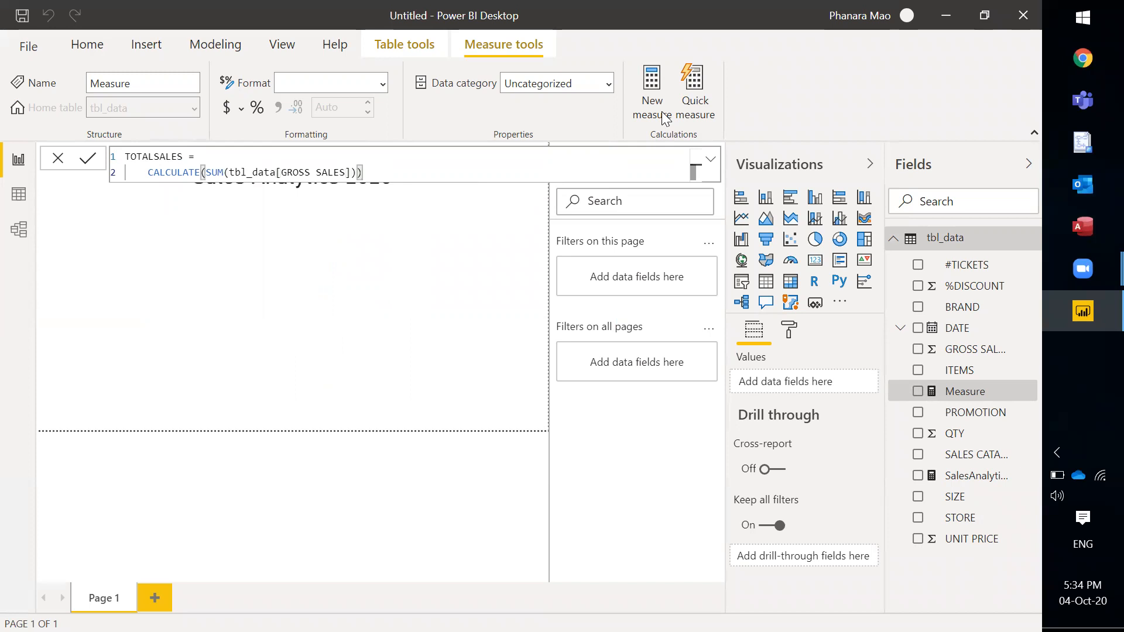
{"action": "key", "text": "Return"}
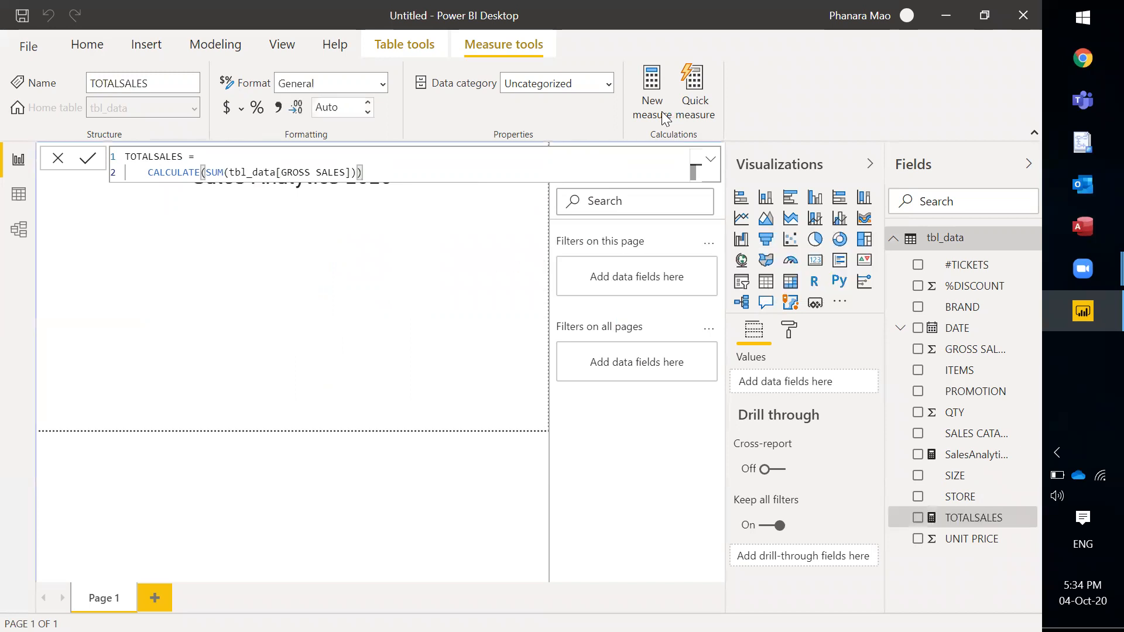
{"action": "left_click", "coordinate": [345, 249]}
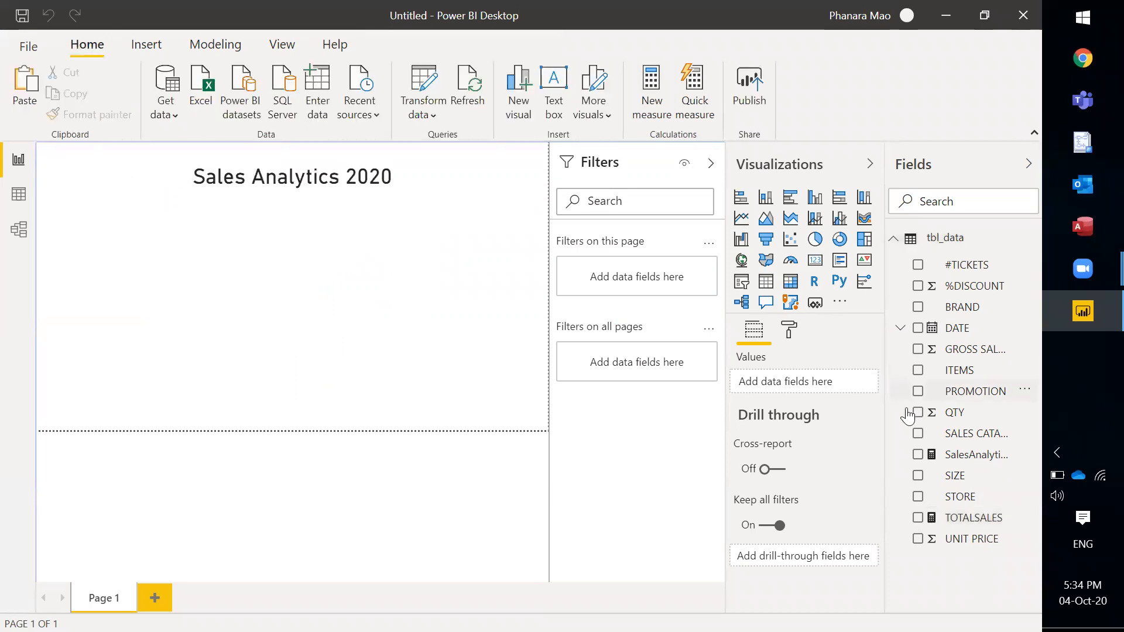
Widen the field list and begin a new measure named TOTALSALES2020 in tbl_data.
{"action": "left_click_drag", "start_coordinate": [887, 431], "coordinate": [822, 433]}
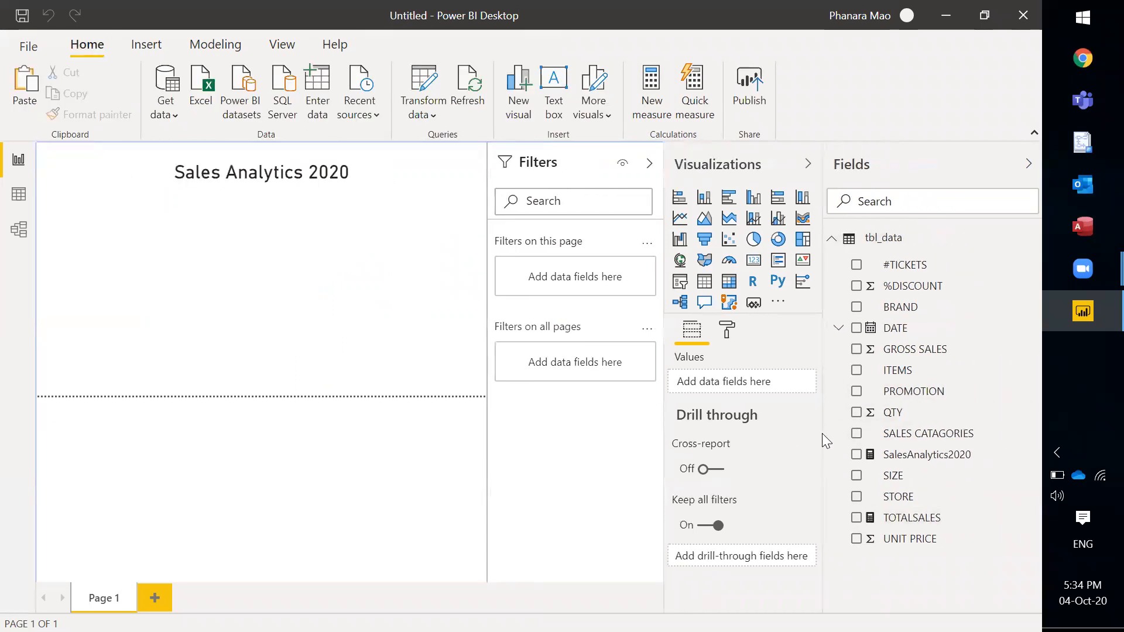
{"action": "left_click", "coordinate": [1022, 518]}
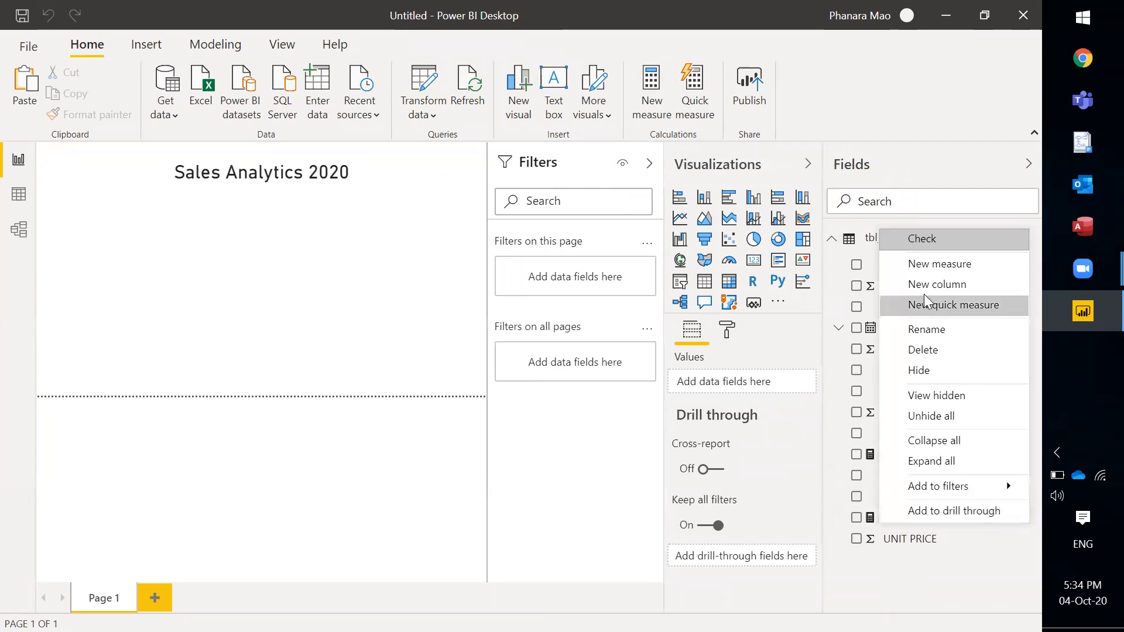
{"action": "left_click", "coordinate": [922, 266]}
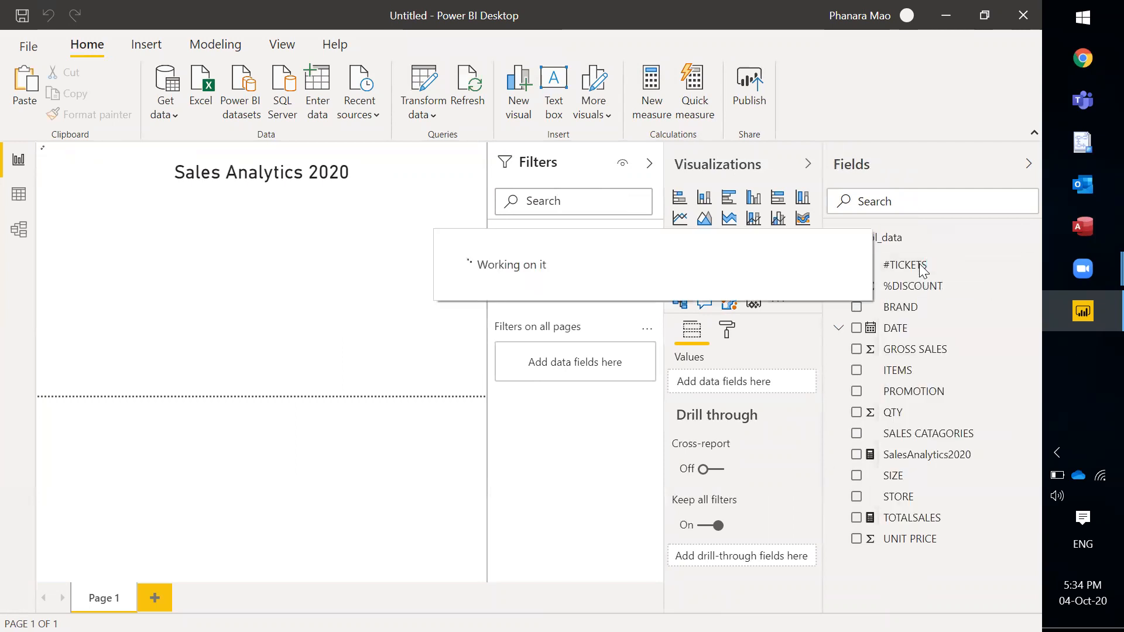
{"action": "type", "text": "TOTAL"}
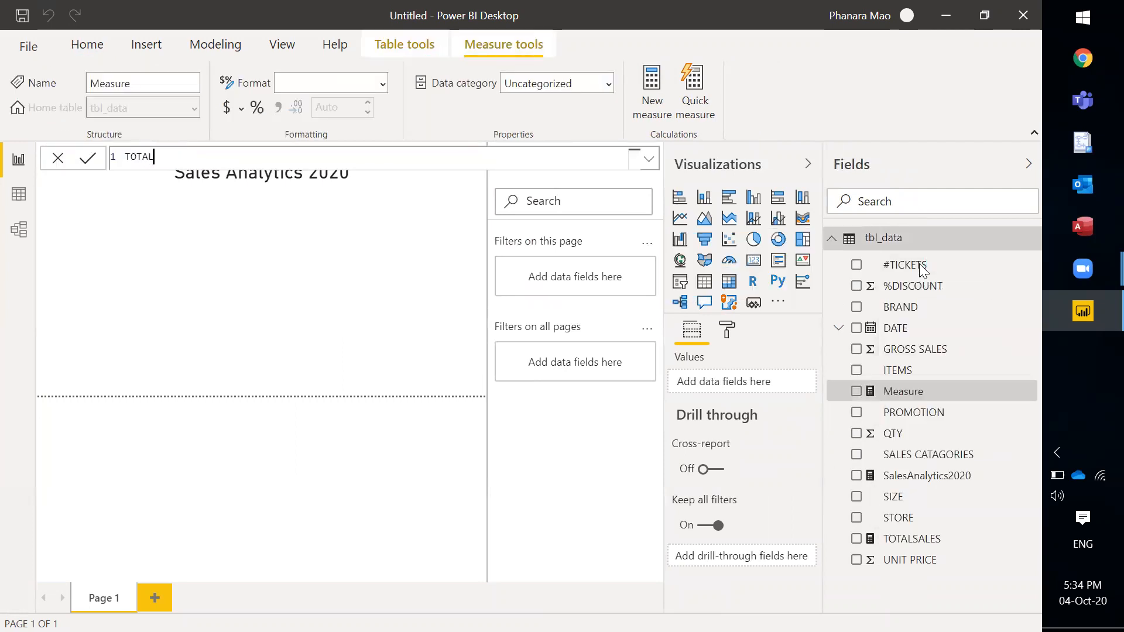
{"action": "type", "text": "SALES2020 ="}
{"action": "key", "text": "shift+Return"}
Define the variable STARTDATE2020 as DATE(2020,1,1) in the TOTALSALES2020 formula.
{"action": "type", "text": "VAR"}
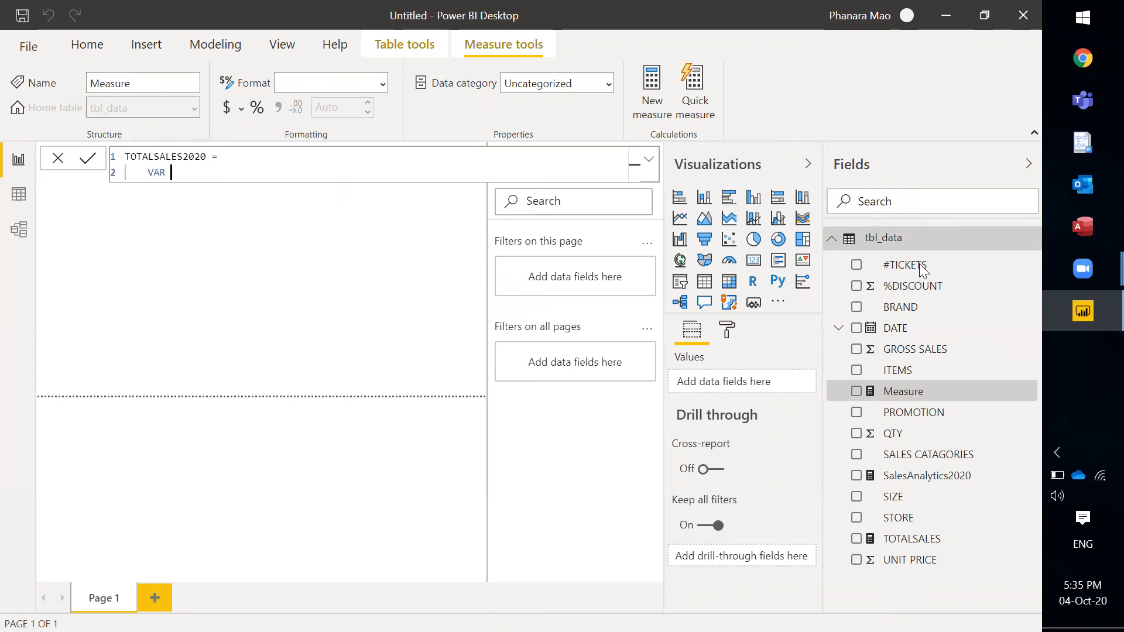
{"action": "key", "text": "BackSpace"}
{"action": "key", "text": "BackSpace"}
{"action": "key", "text": "BackSpace"}
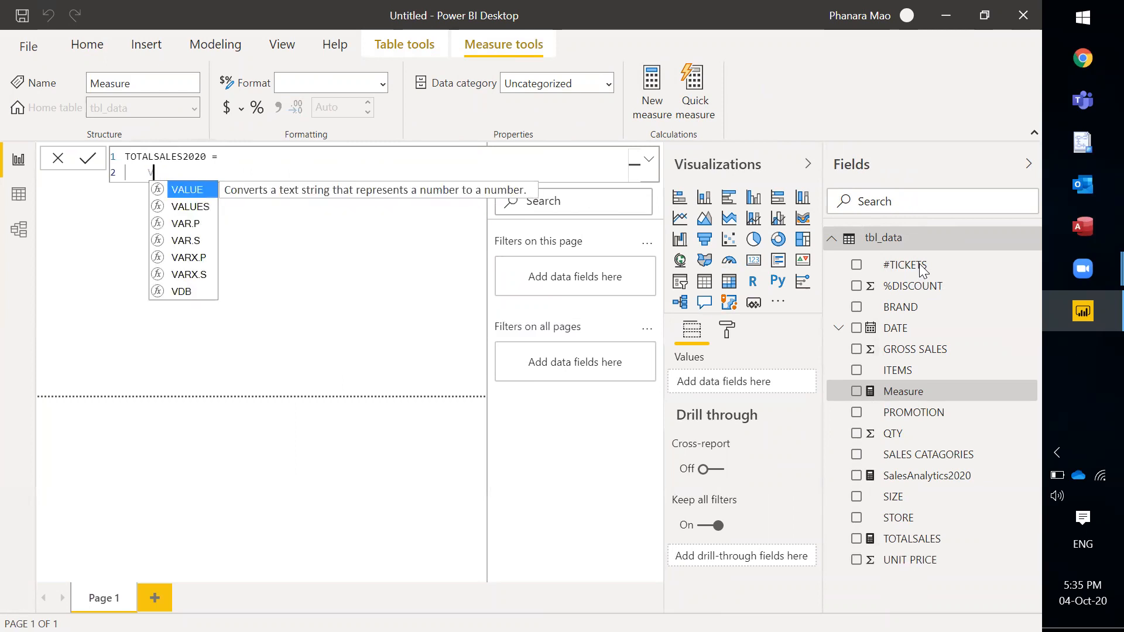
{"action": "type", "text": "AR "}
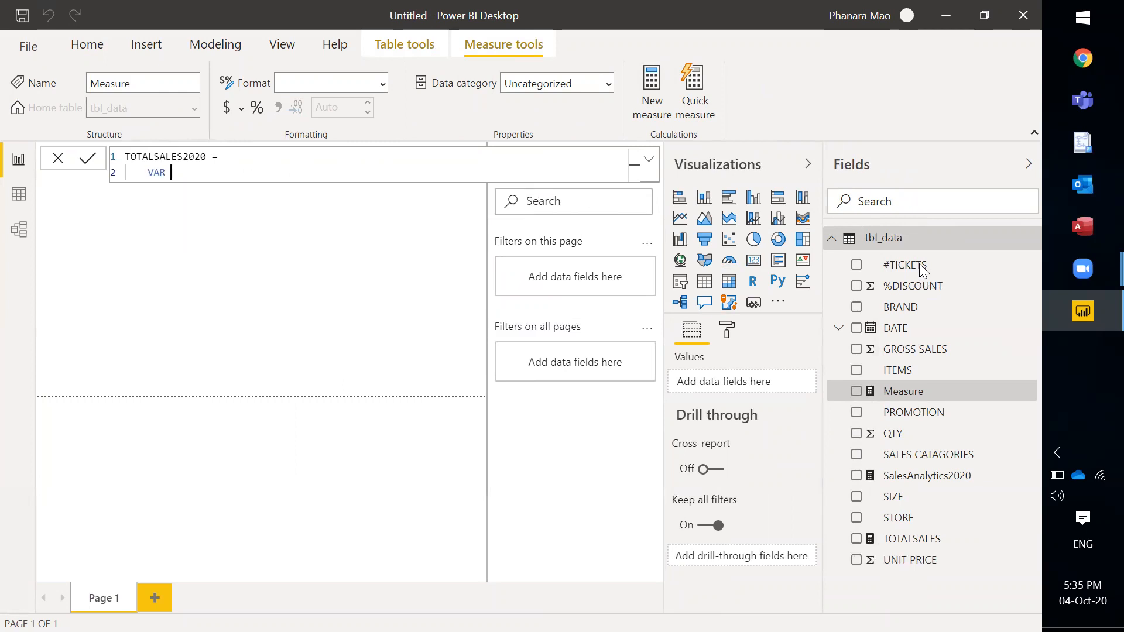
{"action": "type", "text": "STARTDATE2020"}
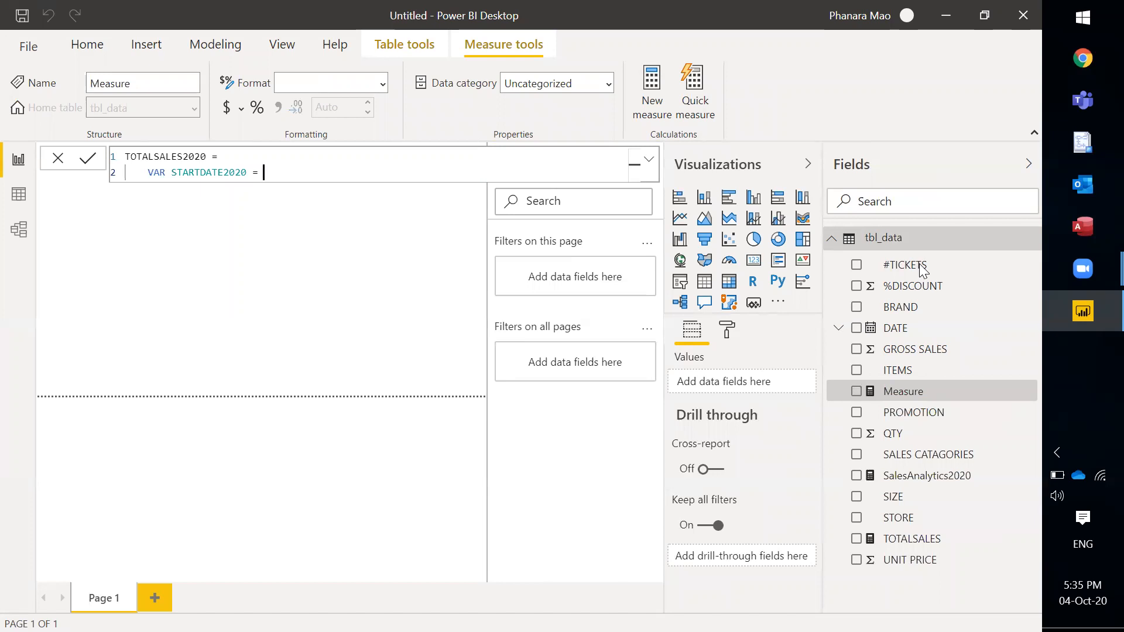
{"action": "type", "text": " = DATE"}
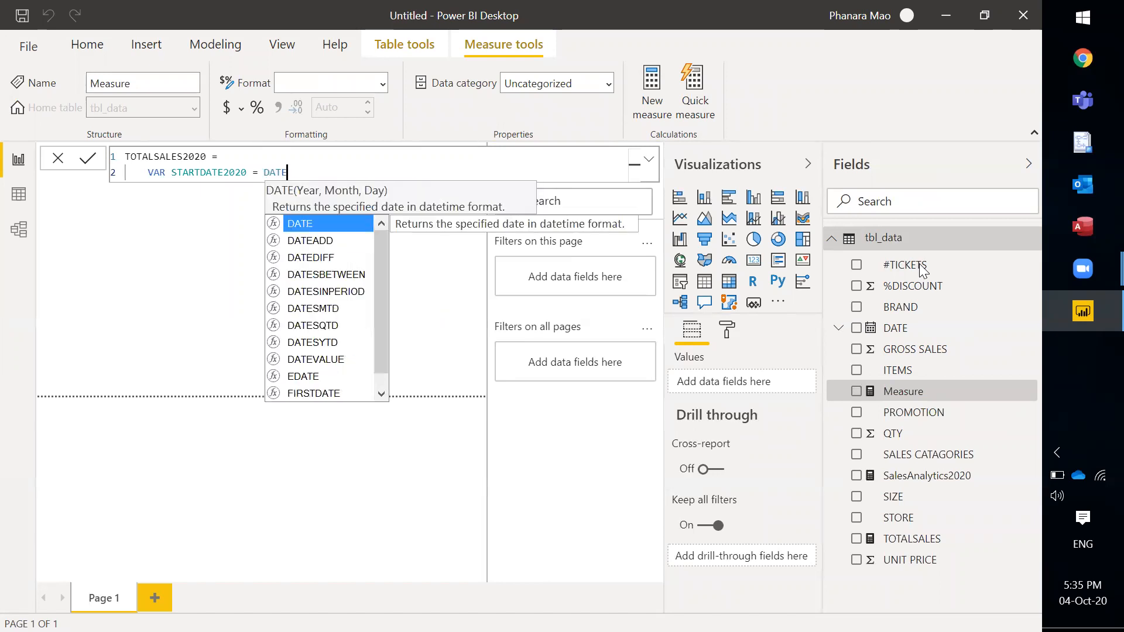
{"action": "type", "text": "(2020,1"}
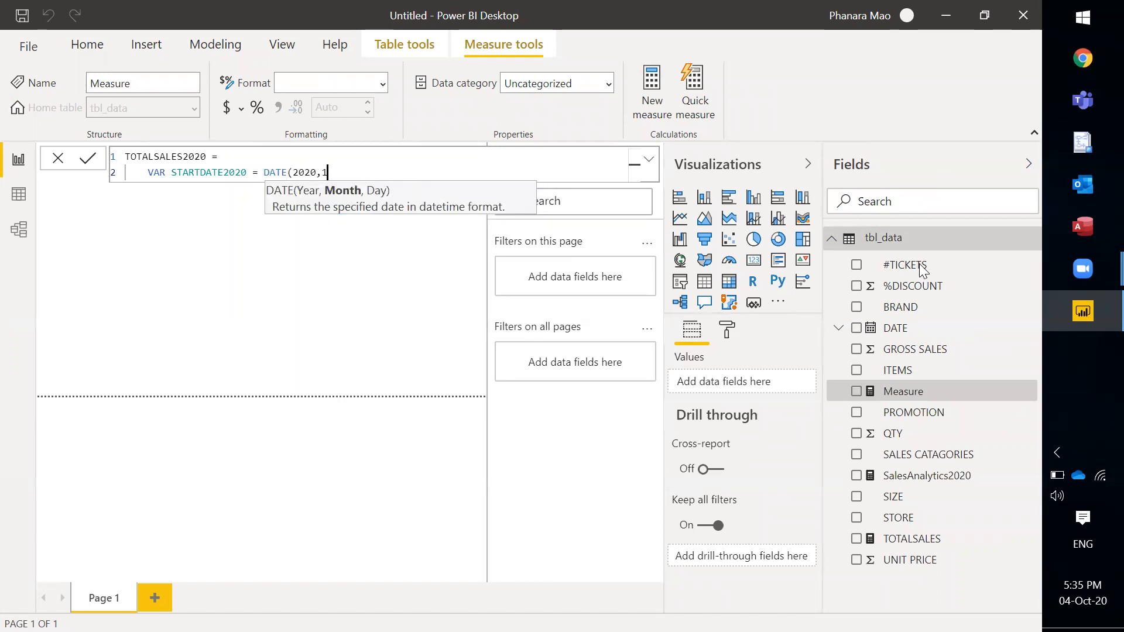
{"action": "type", "text": ",1)"}
Add a second variable ENDDATE2020 equal to DATE(2020,12,31) on a new line of the formula.
{"action": "key", "text": "shift+Return"}
{"action": "type", "text": "VAR "}
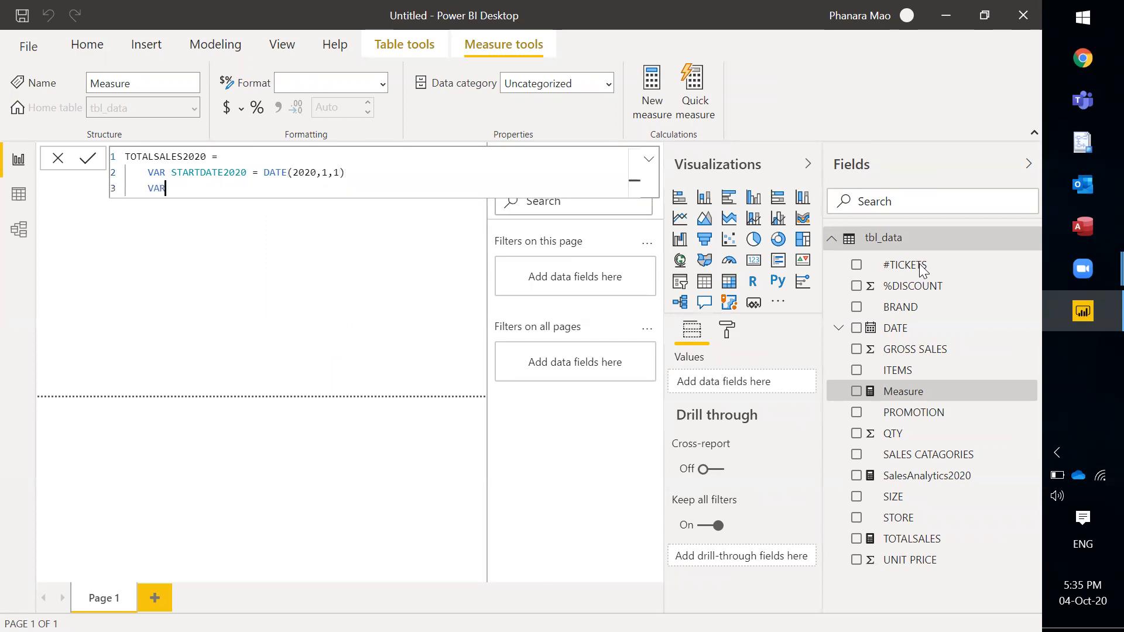
{"action": "type", "text": "ENDDATE2020 = DATE"}
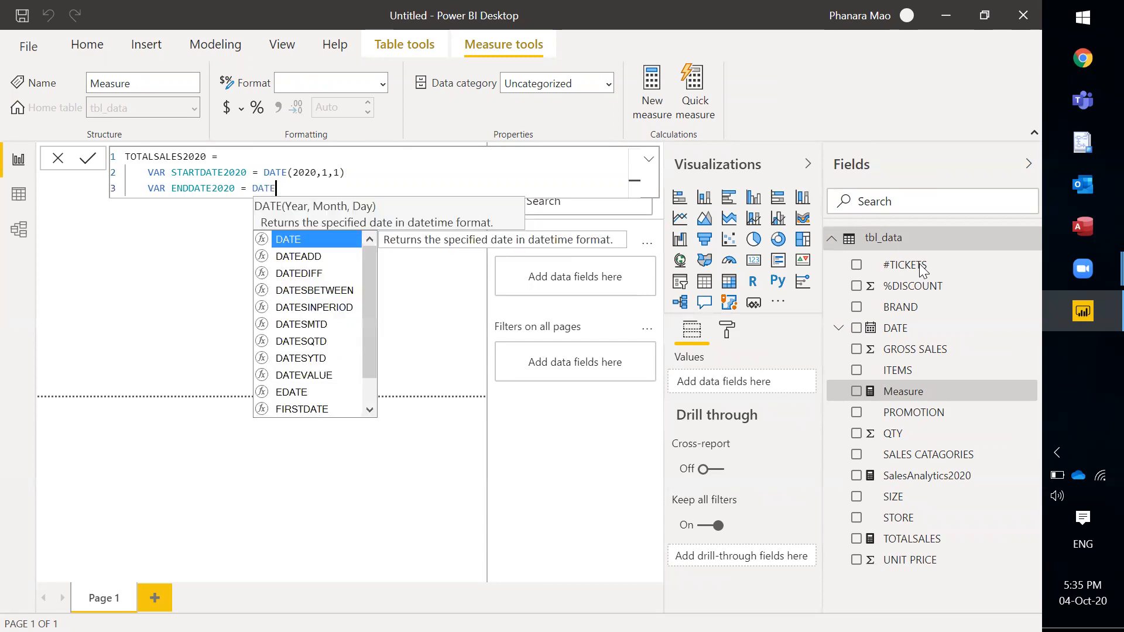
{"action": "type", "text": "202"}
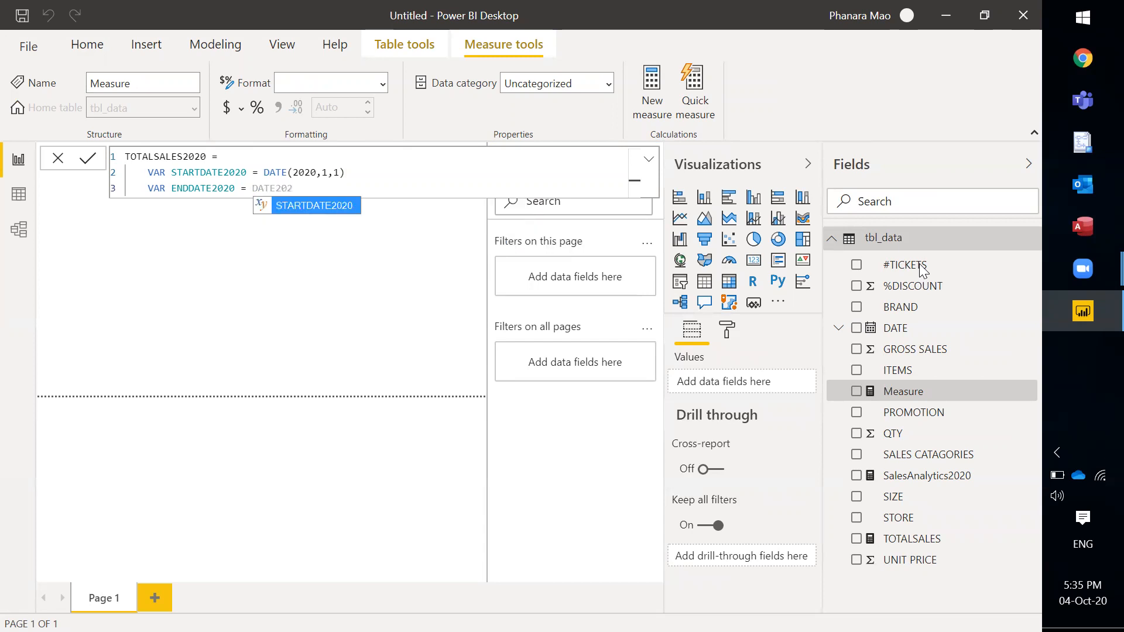
{"action": "key", "text": "BackSpace"}
{"action": "key", "text": "BackSpace"}
{"action": "key", "text": "BackSpace"}
{"action": "type", "text": "(2020,12,31)"}
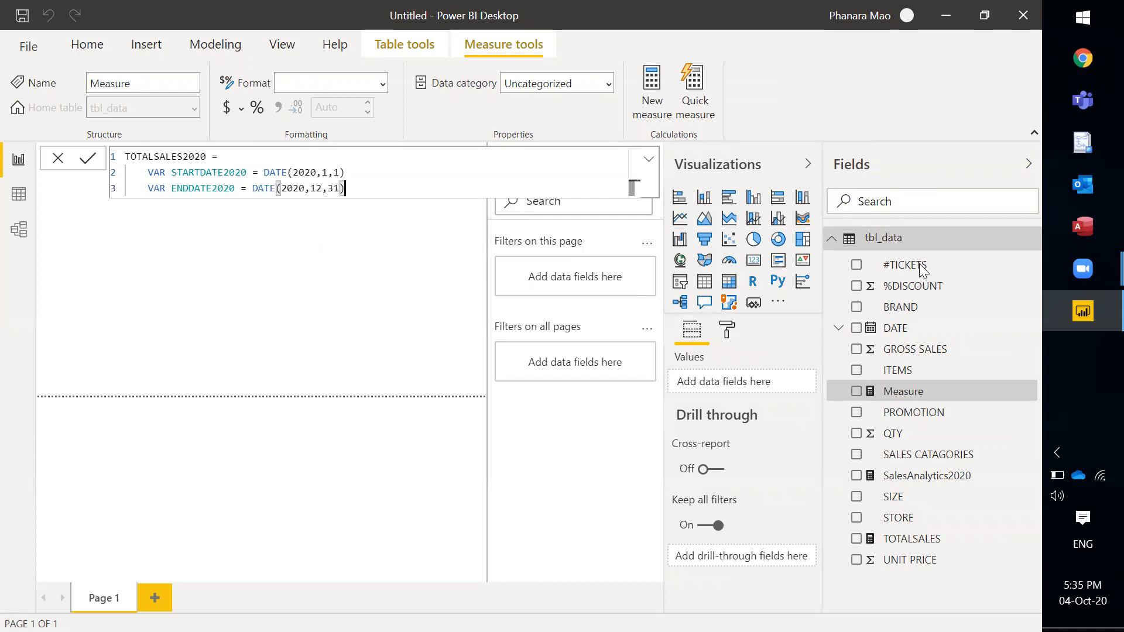
Start a variable SALES2020 on a new line with CALCULATE(SUM(tbl_data[GROSS SALES]), leaving the filter argument open.
{"action": "key", "text": "shift+Return"}
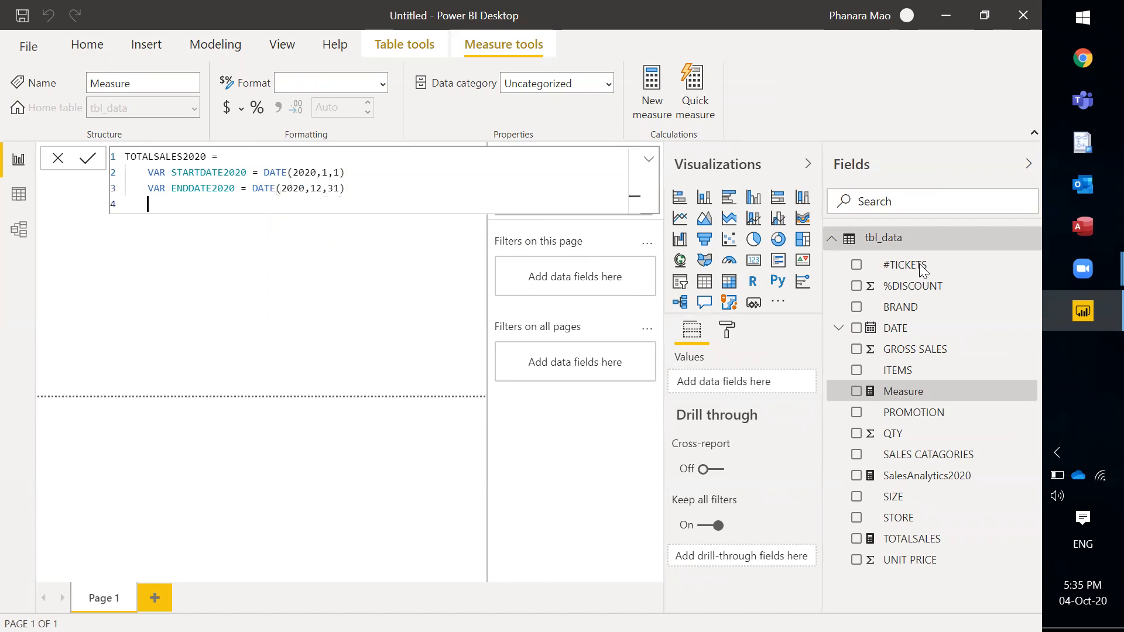
{"action": "type", "text": "SALES"}
{"action": "key", "text": "BackSpace"}
{"action": "key", "text": "BackSpace"}
{"action": "key", "text": "BackSpace"}
{"action": "key", "text": "BackSpace"}
{"action": "key", "text": "BackSpace"}
{"action": "type", "text": "VAR SAE"}
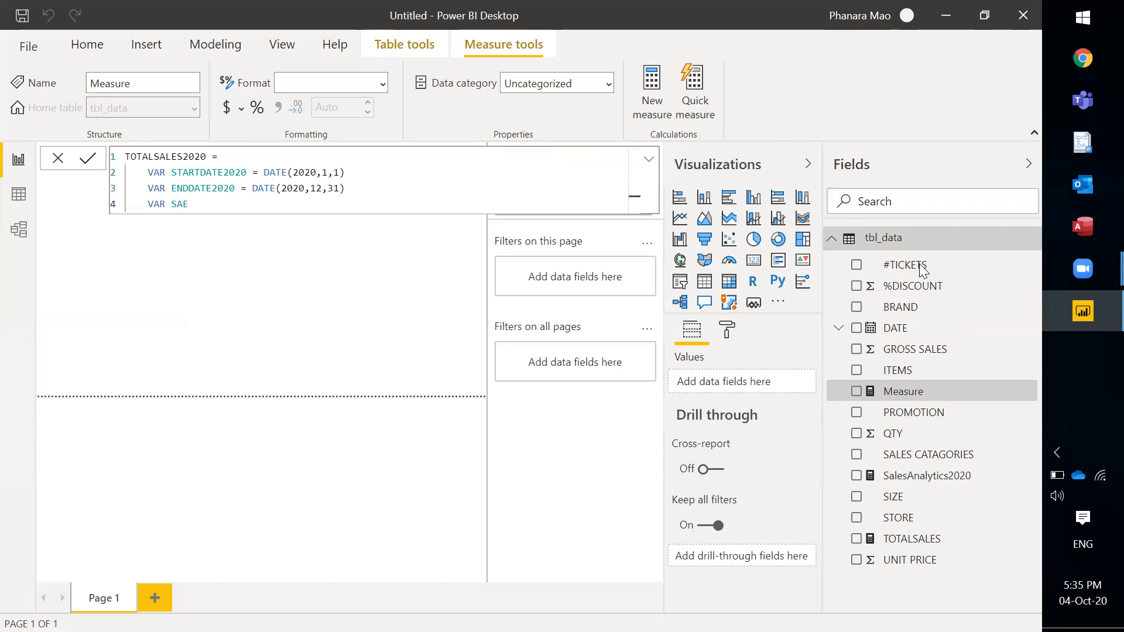
{"action": "key", "text": "BackSpace"}
{"action": "type", "text": "LES2020 = CALCULATE("}
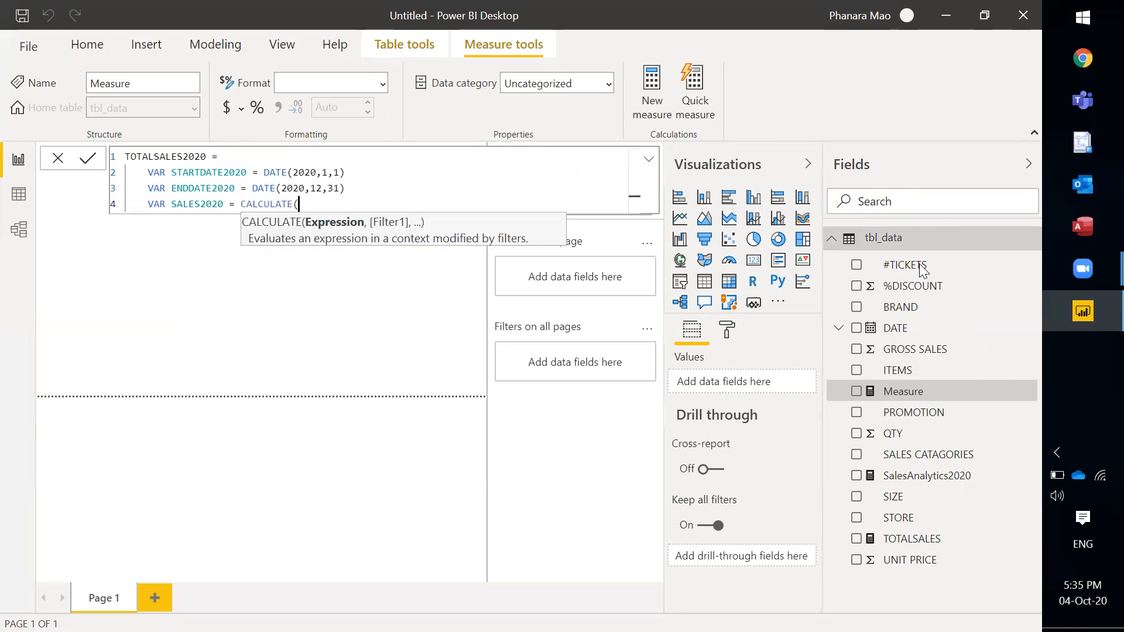
{"action": "type", "text": "SUM(GR"}
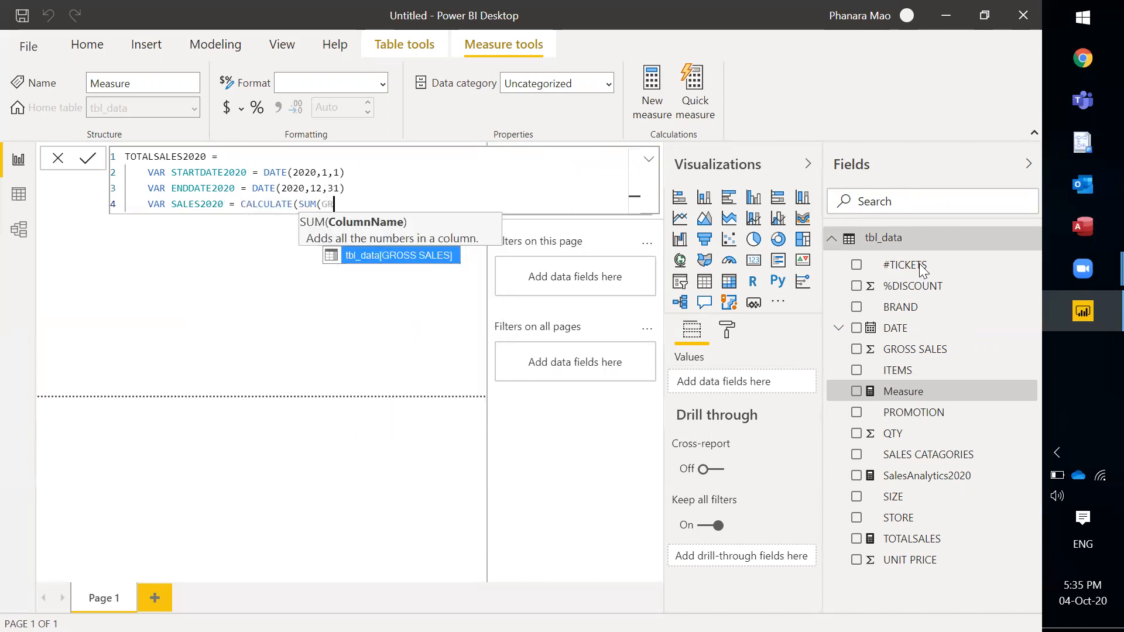
{"action": "key", "text": "Tab"}
{"action": "type", "text": "),"}
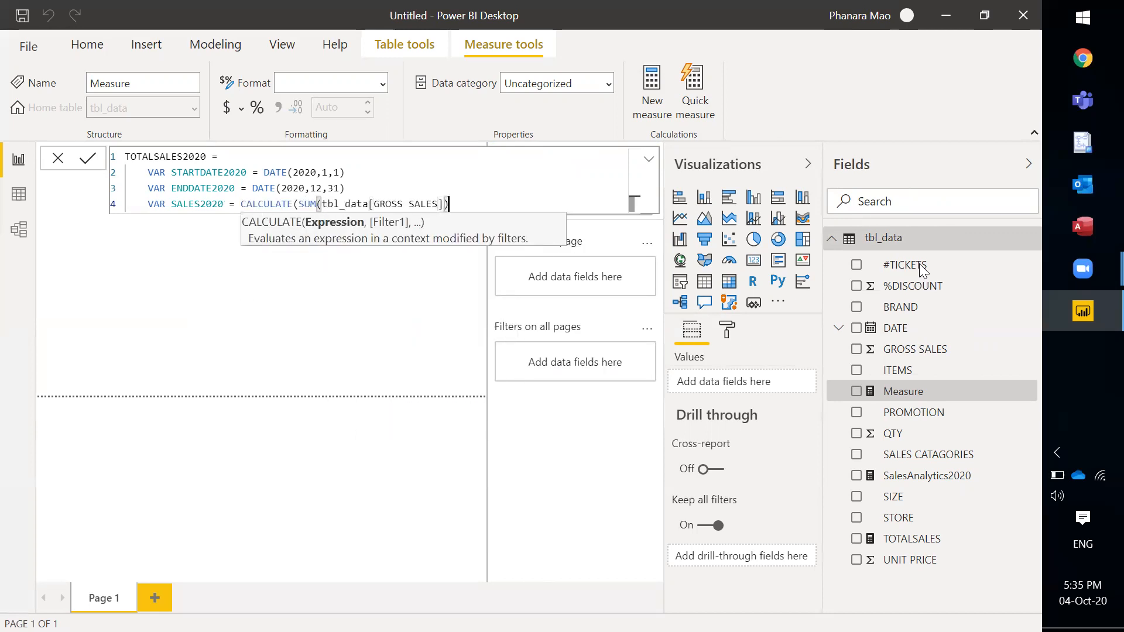
Add a DATESBETWEEN filter to the SALES2020 calculation with tbl_data[DATE] as its dates column.
{"action": "type", "text": "DATE"}
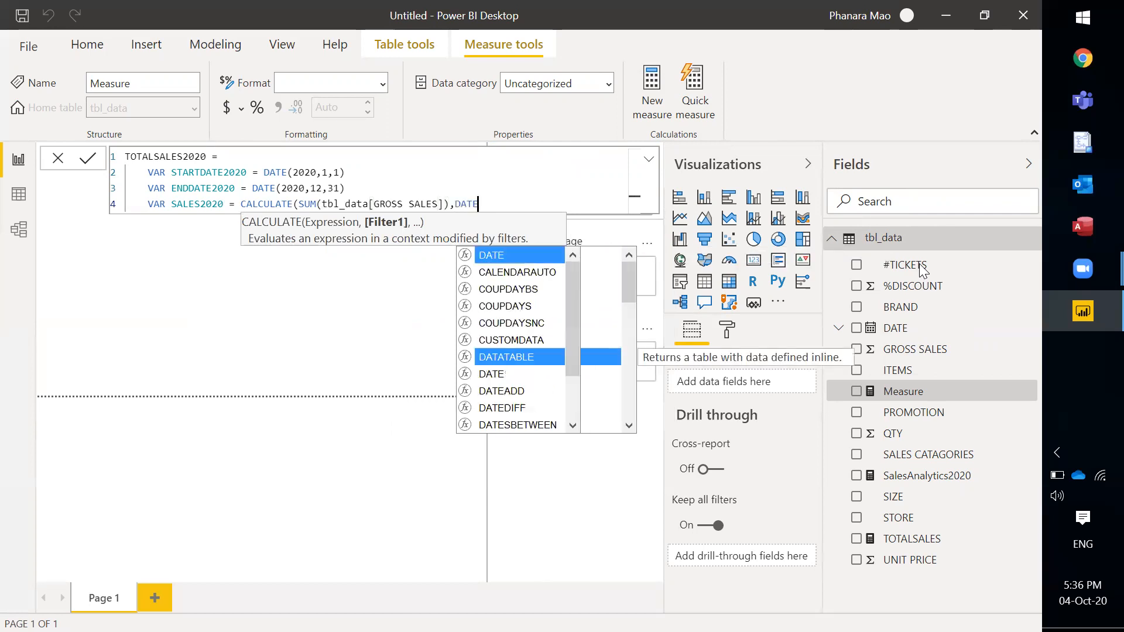
{"action": "key", "text": "Down"}
{"action": "key", "text": "Down"}
{"action": "key", "text": "Down"}
{"action": "key", "text": "Tab"}
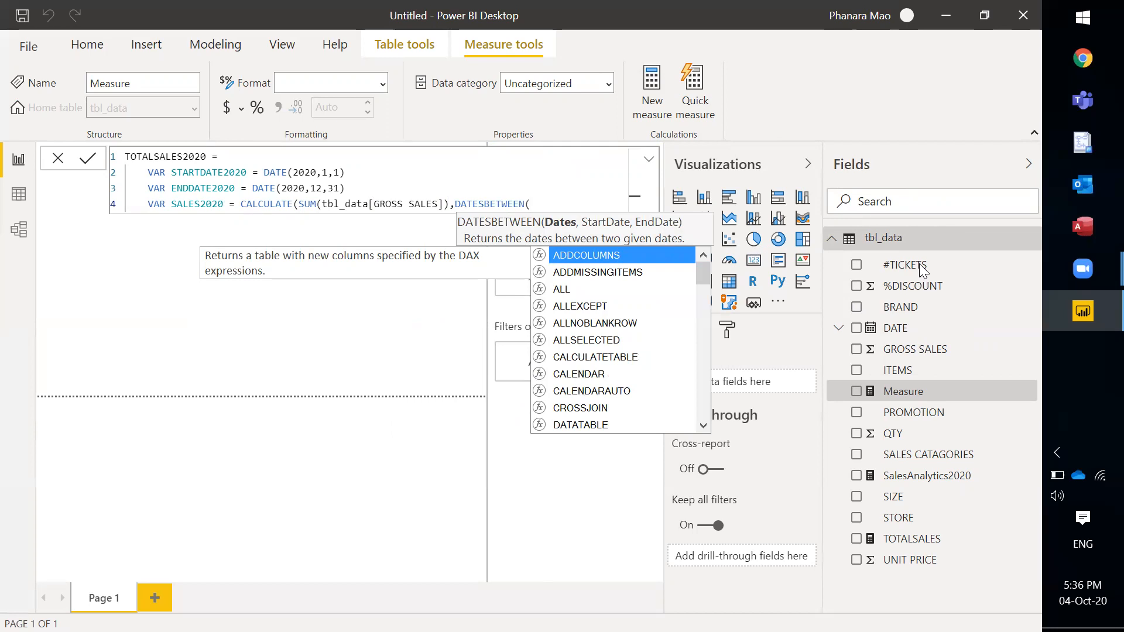
{"action": "type", "text": "DATE"}
{"action": "key", "text": "Down"}
{"action": "key", "text": "Down"}
{"action": "key", "text": "Down"}
{"action": "key", "text": "Down"}
{"action": "key", "text": "Down"}
{"action": "key", "text": "Down"}
{"action": "key", "text": "Down"}
{"action": "key", "text": "Down"}
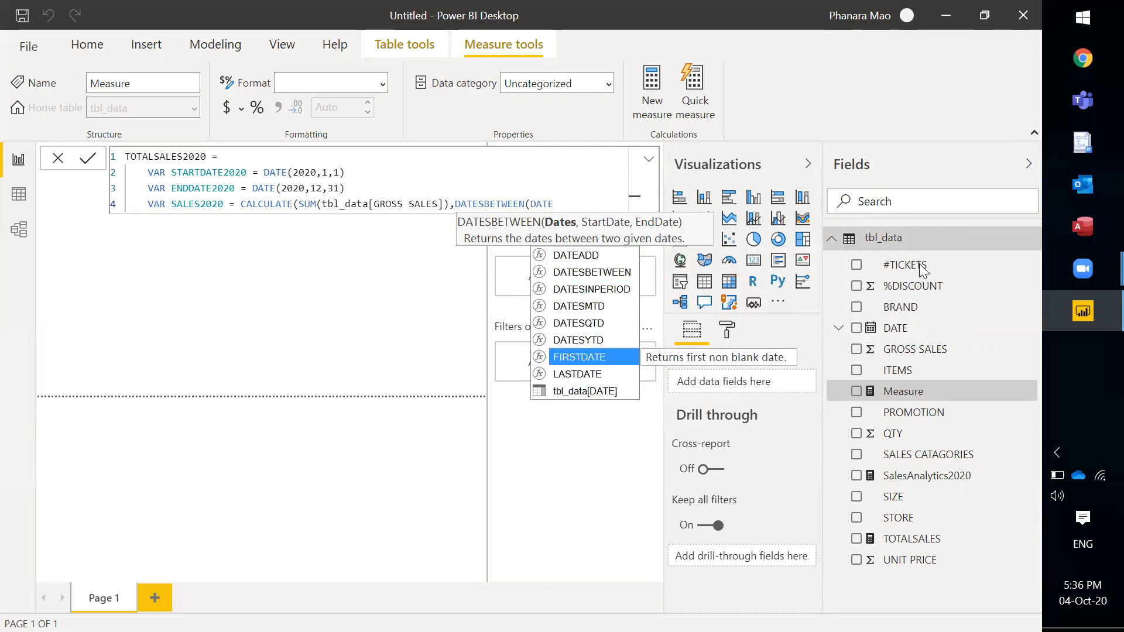
{"action": "key", "text": "Tab"}
{"action": "type", "text": ","}
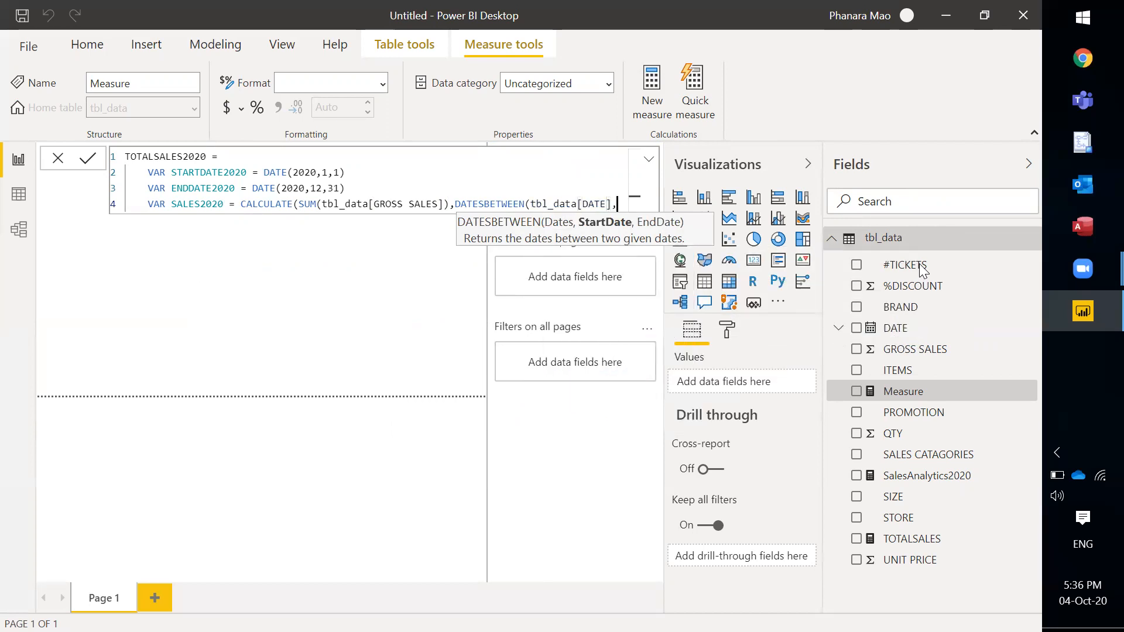
Complete the DATESBETWEEN filter with STARTDATE2020 as the start date and ENDDATE2020 as the end date.
{"action": "type", "text": "STARTDATE2020"}
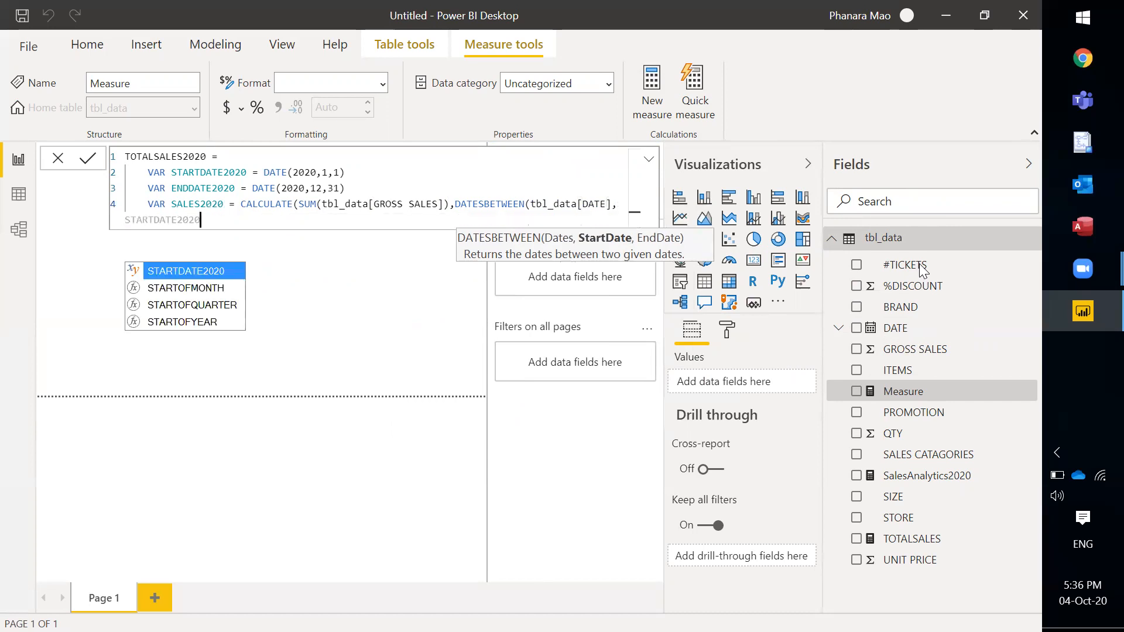
{"action": "key", "text": "Tab"}
{"action": "type", "text": ",END"}
{"action": "key", "text": "Tab"}
{"action": "type", "text": ")"}
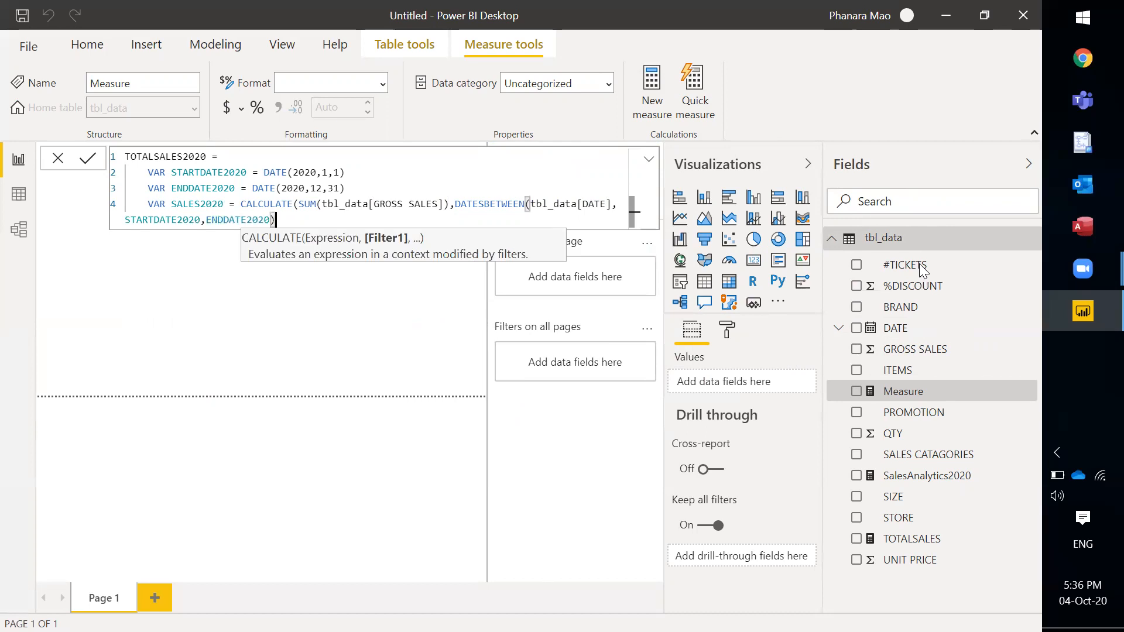
{"action": "key", "text": "shift+Return"}
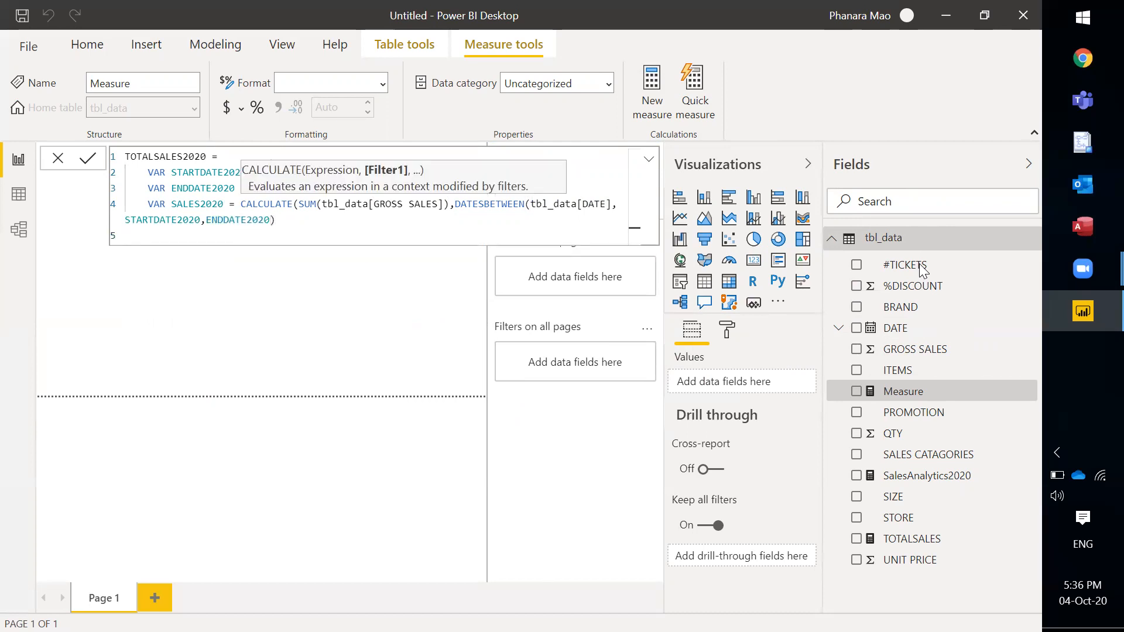
{"action": "type", "text": "RETURN"}
{"action": "key", "text": "BackSpace"}
{"action": "key", "text": "BackSpace"}
{"action": "key", "text": "BackSpace"}
{"action": "key", "text": "BackSpace"}
{"action": "key", "text": "BackSpace"}
{"action": "key", "text": "BackSpace"}
{"action": "key", "text": "BackSpace"}
{"action": "key", "text": "BackSpace"}
{"action": "key", "text": "BackSpace"}
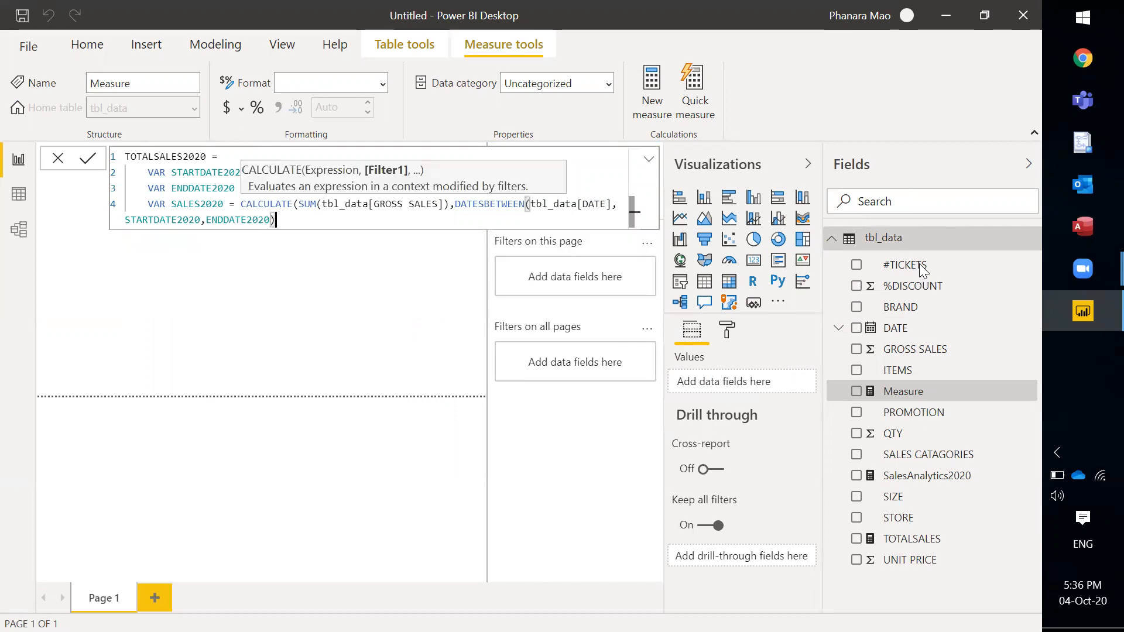
Close the SALES2020 calculation, add RETURN SALES2020 on a new line and commit the TOTALSALES2020 measure.
{"action": "type", "text": ")"}
{"action": "key", "text": "shift+Return"}
{"action": "type", "text": "RETURN SALES"}
{"action": "key", "text": "Tab"}
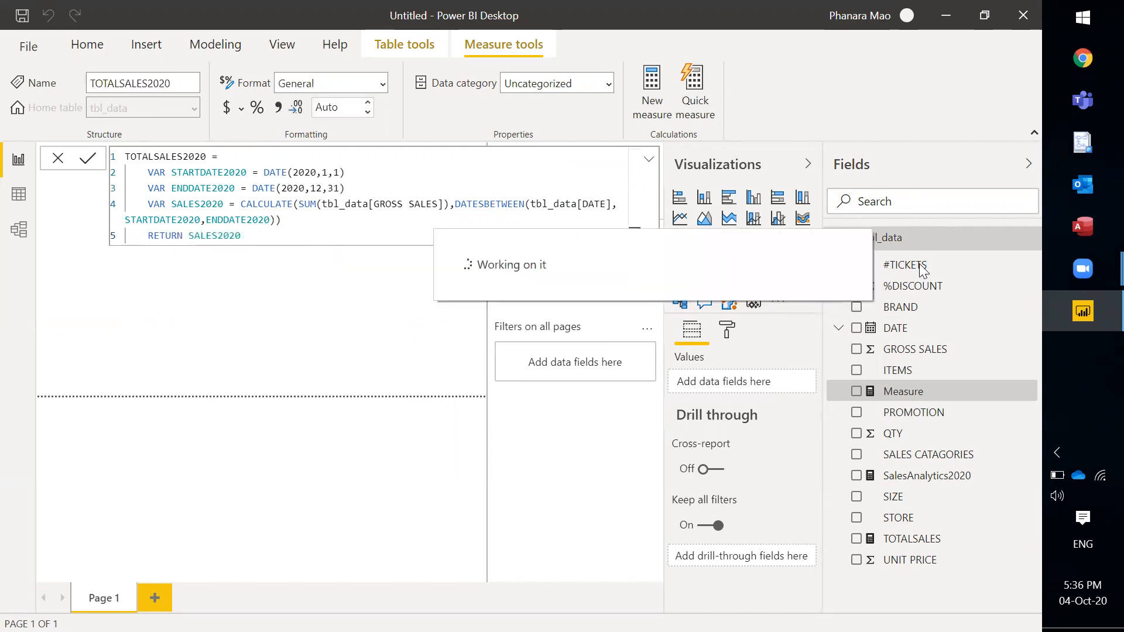
Insert a table visual beneath the report title and resize it to fill the right half of the page above the divider line.
{"action": "left_click", "coordinate": [374, 329]}
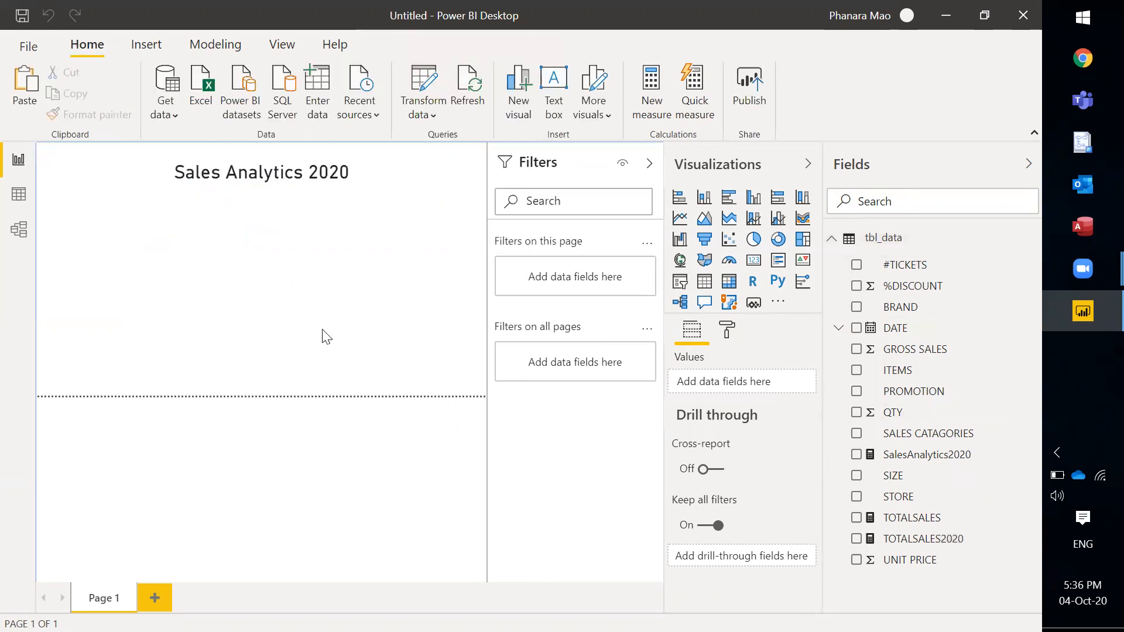
{"action": "left_click", "coordinate": [705, 282]}
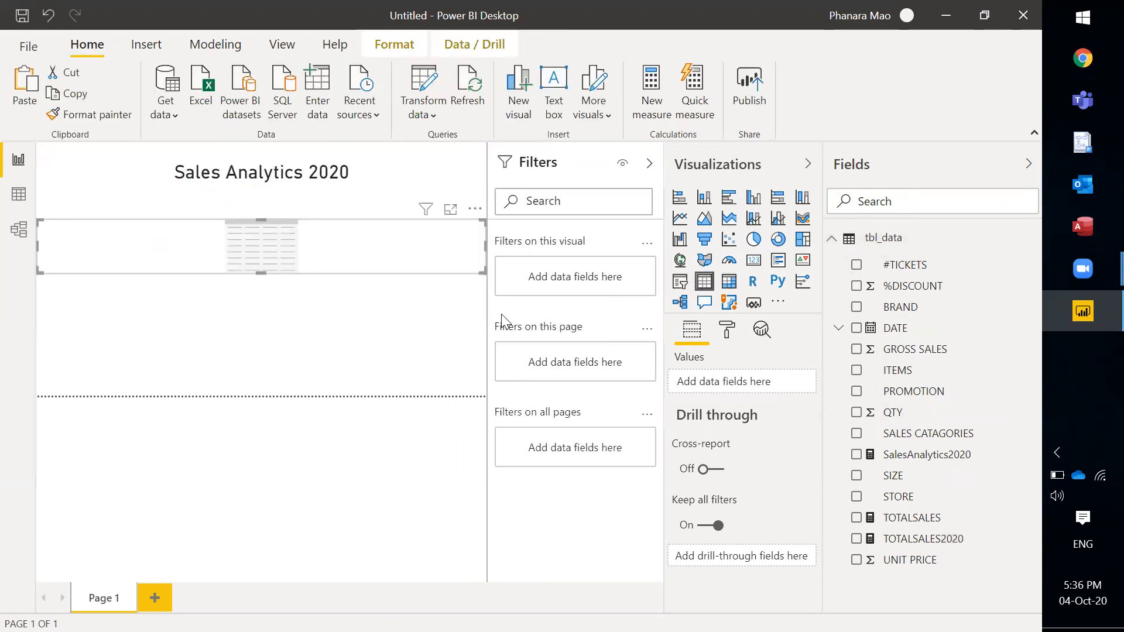
{"action": "left_click_drag", "start_coordinate": [264, 272], "coordinate": [258, 419]}
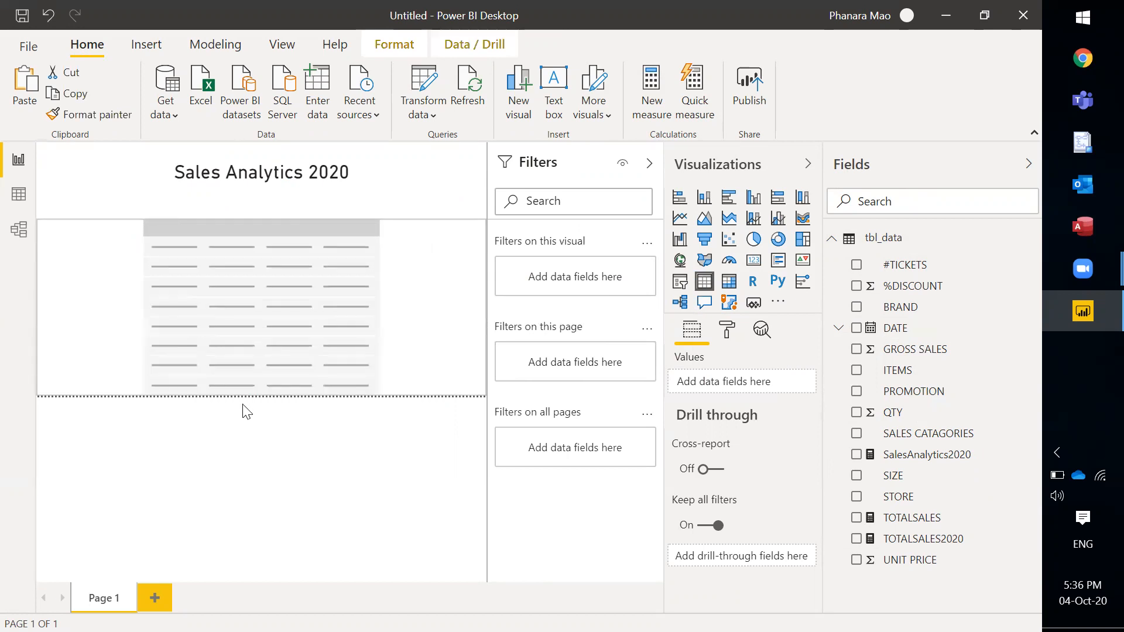
{"action": "left_click_drag", "start_coordinate": [36, 306], "coordinate": [259, 297]}
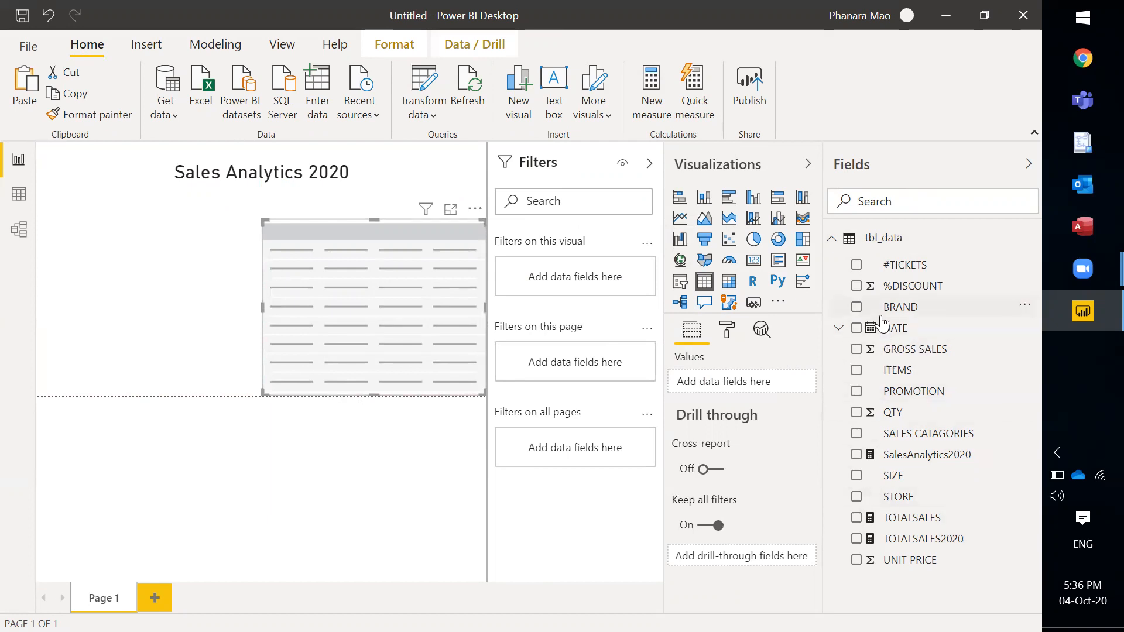
Add the ITEMS field and the TOTALSALES measure to the new table visual.
{"action": "left_click", "coordinate": [857, 373]}
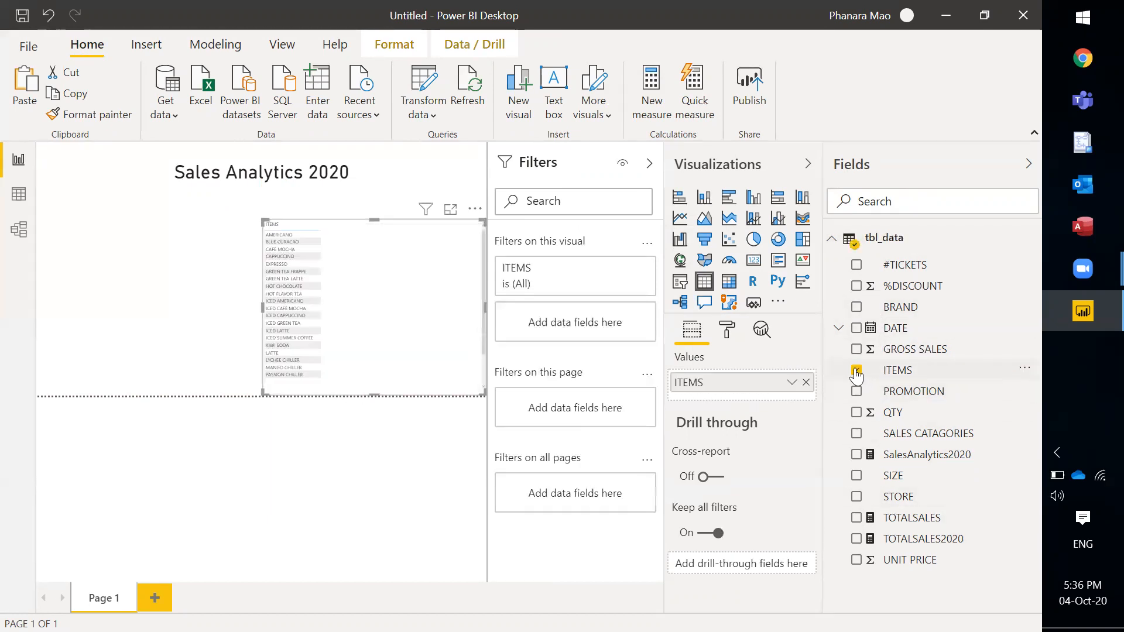
{"action": "left_click", "coordinate": [856, 519]}
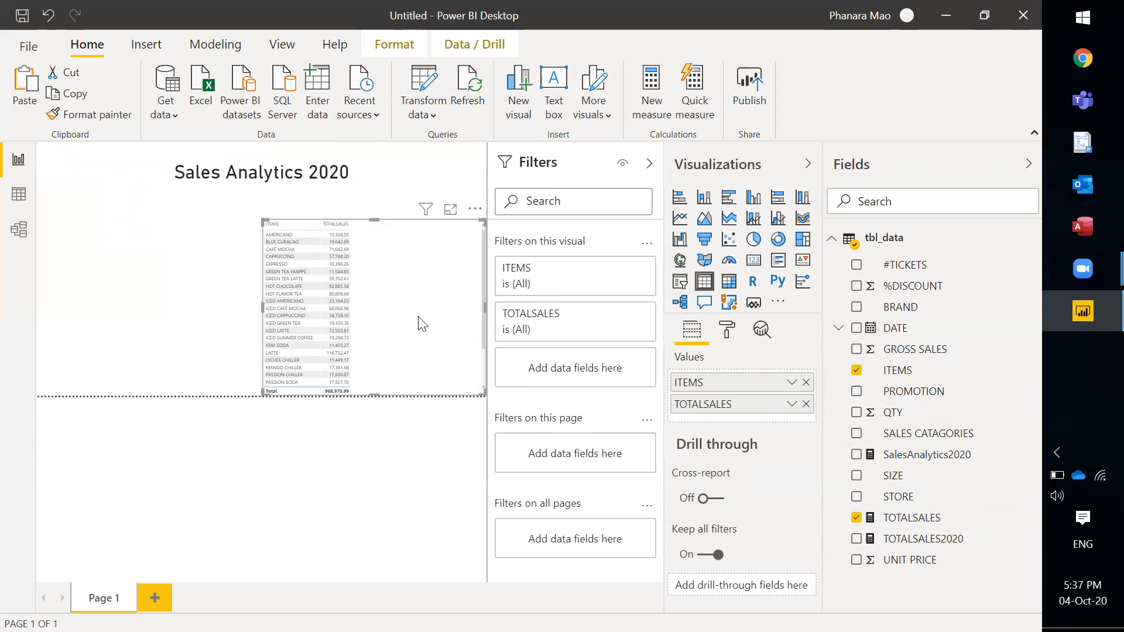
{"action": "left_click", "coordinate": [448, 450]}
Apply a Top N filter on ITEMS to the table, showing the top 10 by TOTALSALES.
{"action": "left_click", "coordinate": [430, 274]}
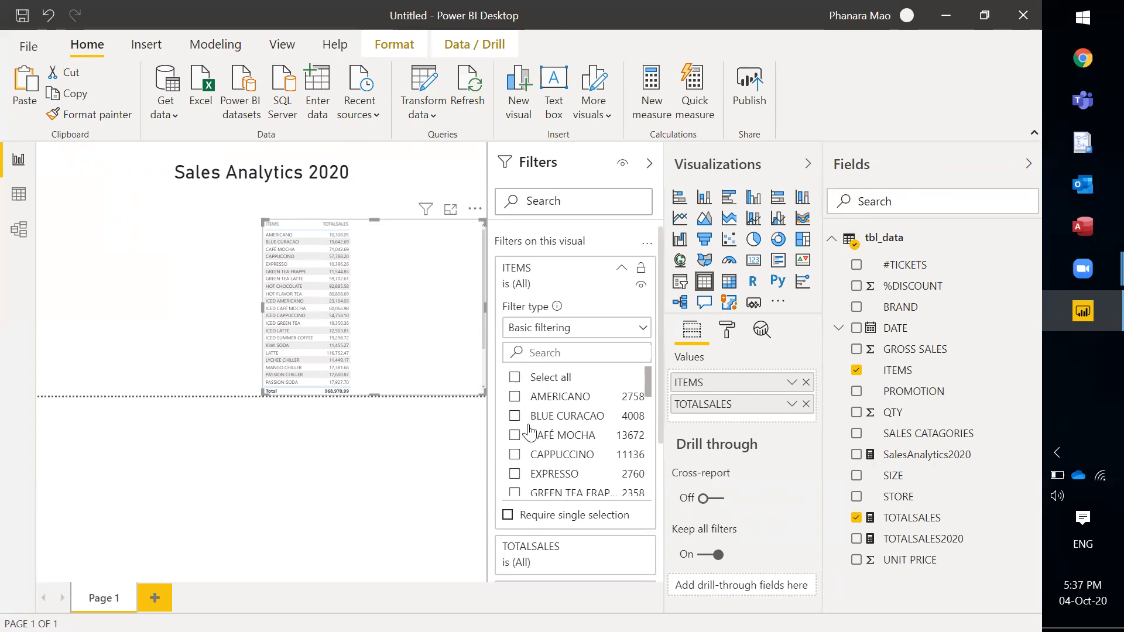
{"action": "left_click", "coordinate": [573, 328]}
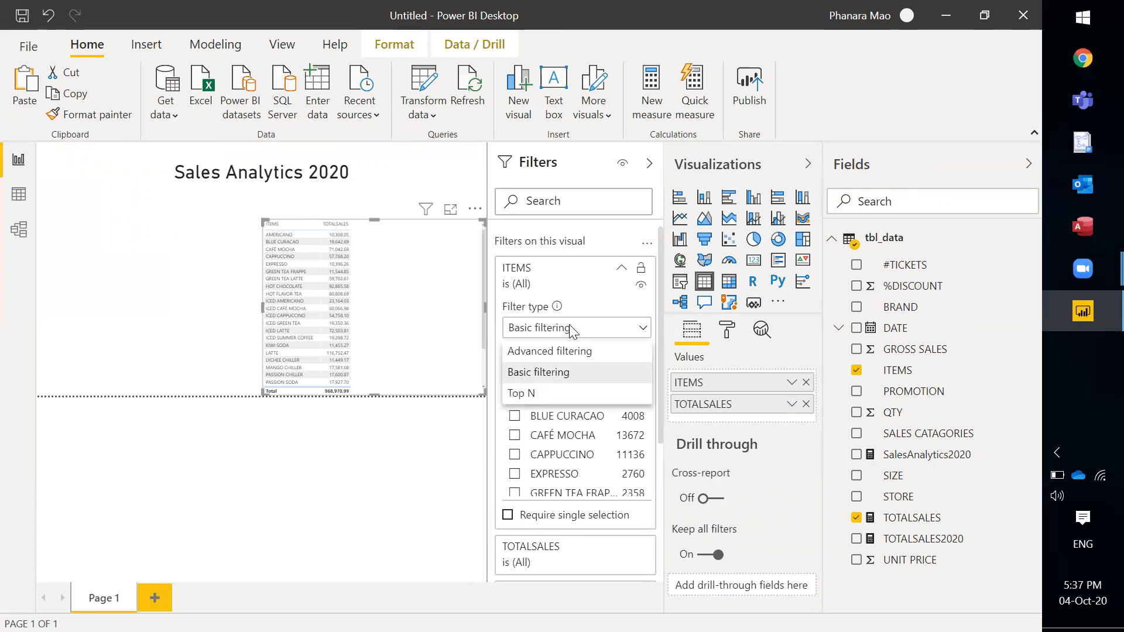
{"action": "left_click", "coordinate": [522, 395]}
{"action": "left_click", "coordinate": [596, 372]}
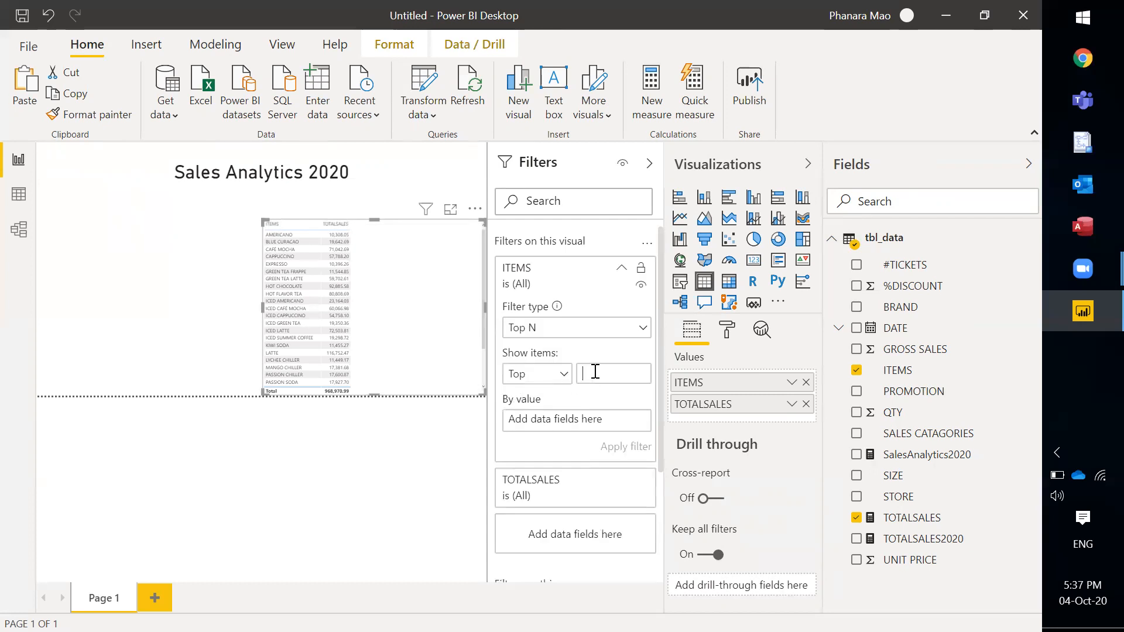
{"action": "type", "text": "10"}
{"action": "left_click_drag", "start_coordinate": [905, 523], "coordinate": [572, 422]}
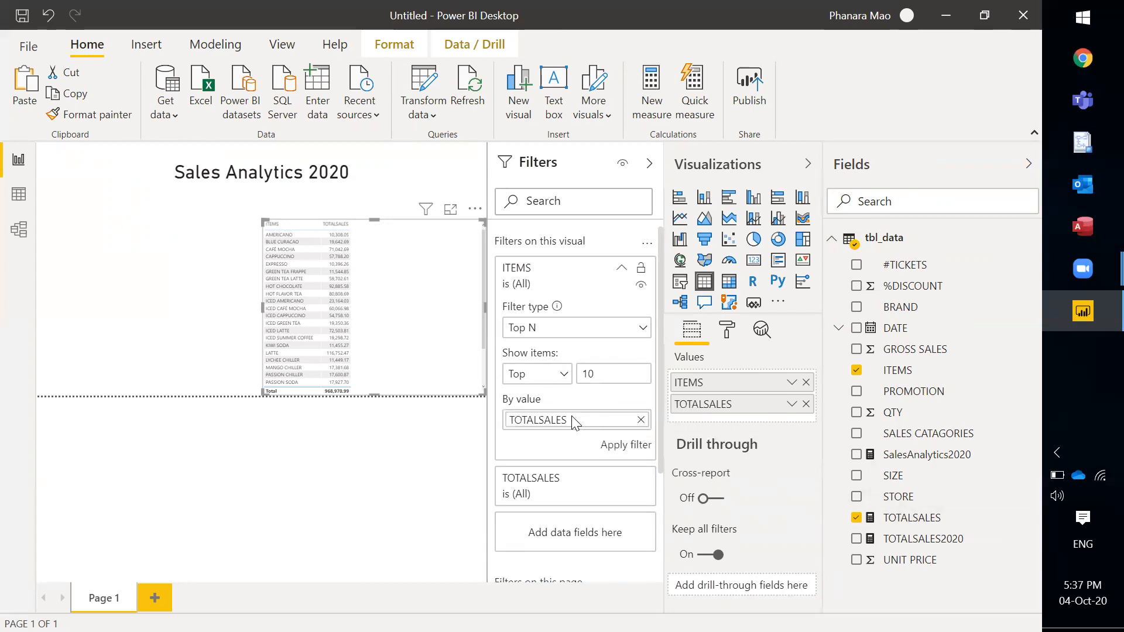
{"action": "left_click", "coordinate": [647, 448]}
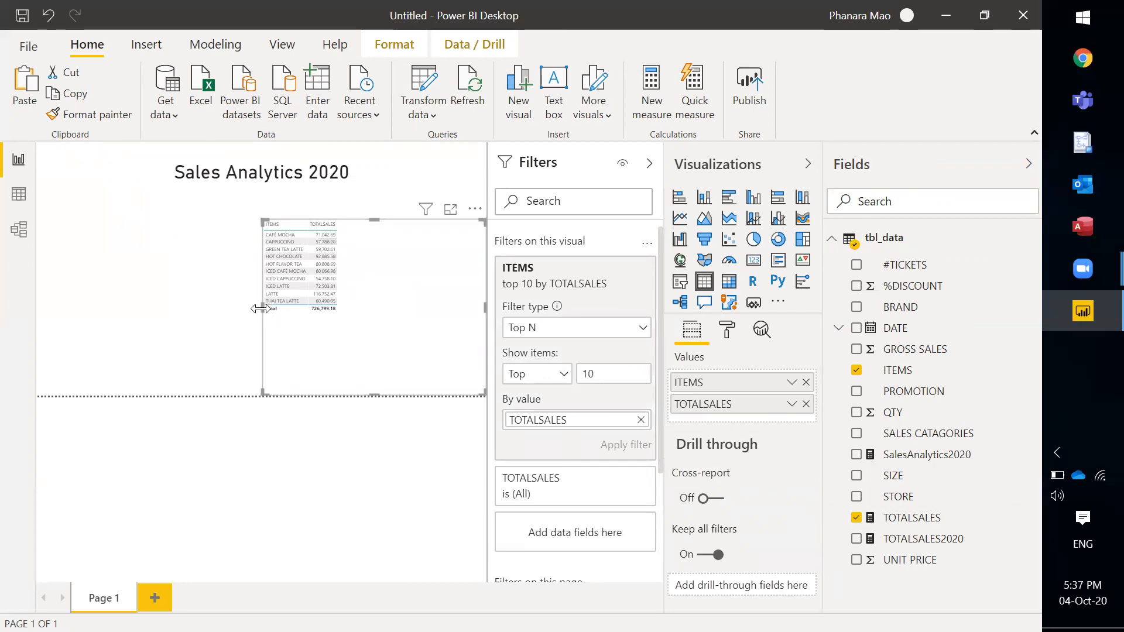
Set the text size of the table's values to 16 pt.
{"action": "left_click", "coordinate": [726, 333]}
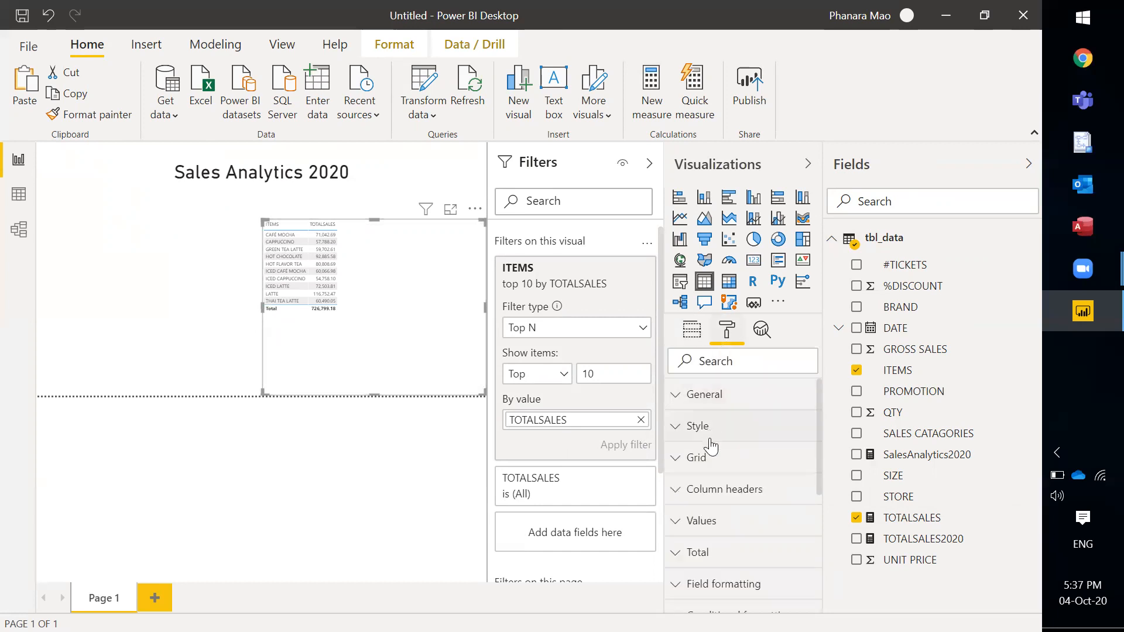
{"action": "left_click", "coordinate": [716, 491]}
{"action": "left_click", "coordinate": [716, 490]}
{"action": "left_click", "coordinate": [715, 522]}
{"action": "scroll", "coordinate": [719, 541], "scroll_direction": "down", "scroll_amount": 5}
{"action": "scroll", "coordinate": [715, 519], "scroll_direction": "down", "scroll_amount": 3}
{"action": "left_click", "coordinate": [728, 509]}
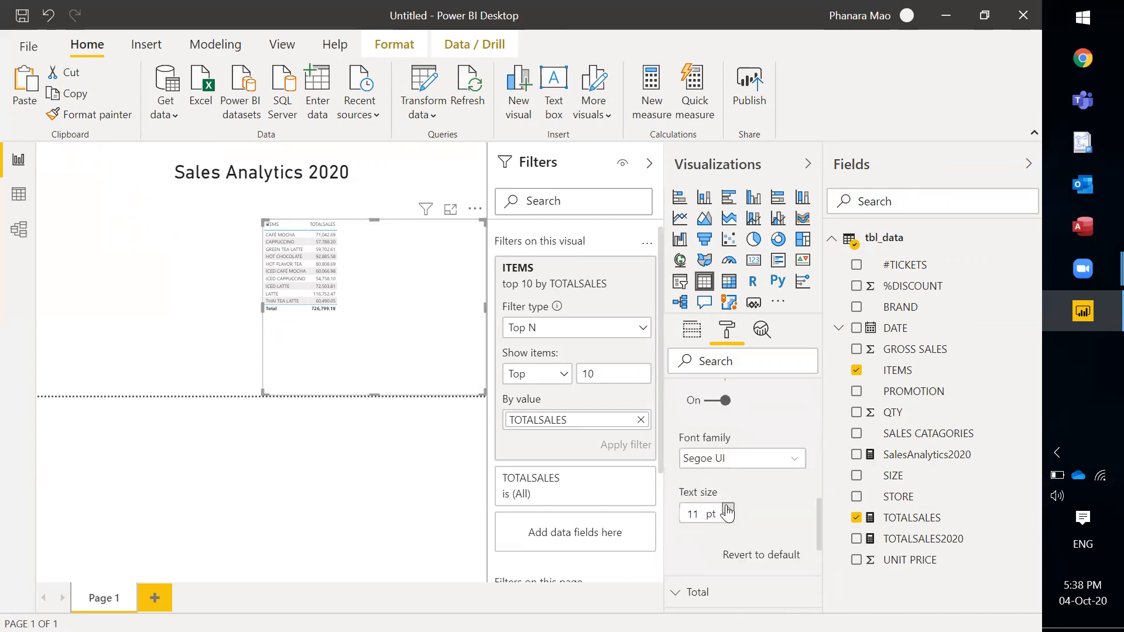
{"action": "left_click", "coordinate": [728, 508]}
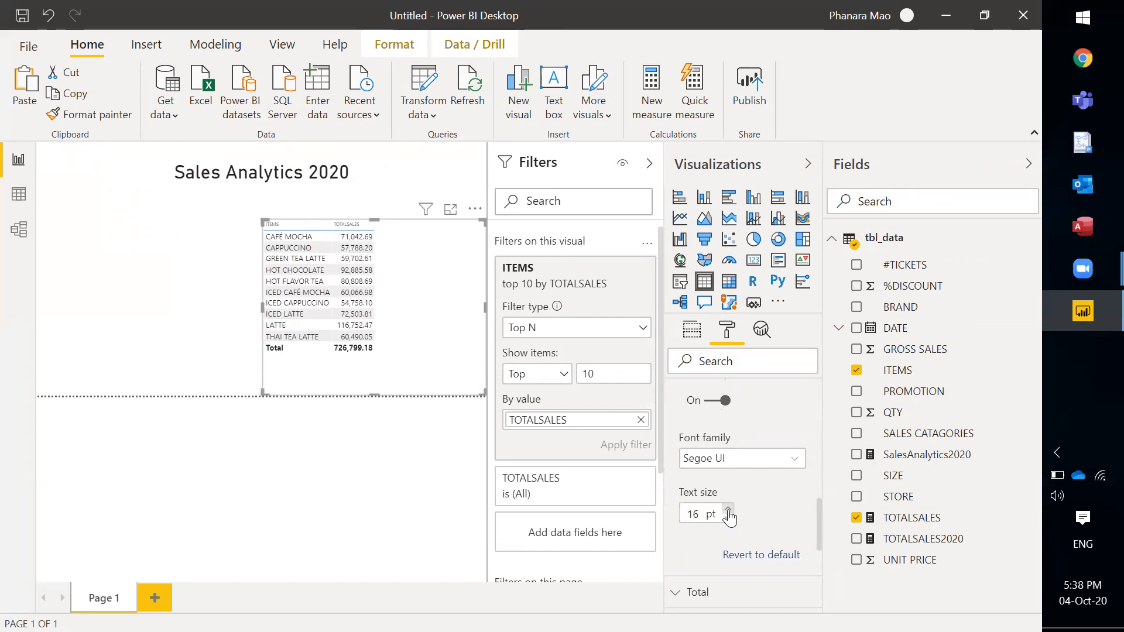
Set the text size of the table's column headers to 20 pt.
{"action": "scroll", "coordinate": [739, 447], "scroll_direction": "up", "scroll_amount": 3}
{"action": "scroll", "coordinate": [718, 499], "scroll_direction": "up", "scroll_amount": 4}
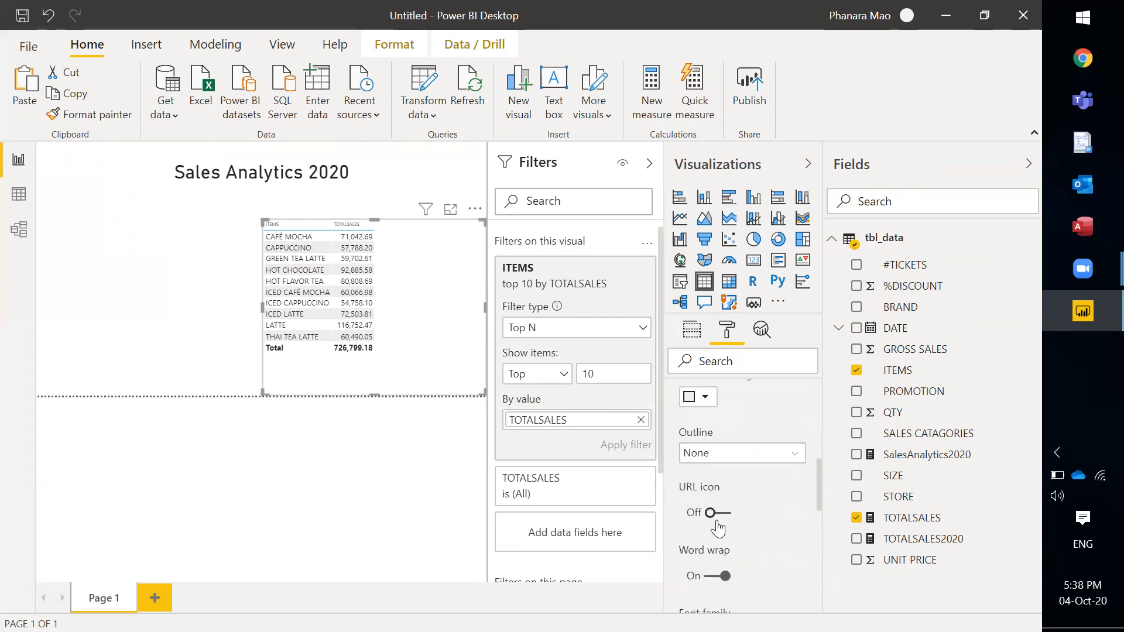
{"action": "scroll", "coordinate": [717, 468], "scroll_direction": "up", "scroll_amount": 2}
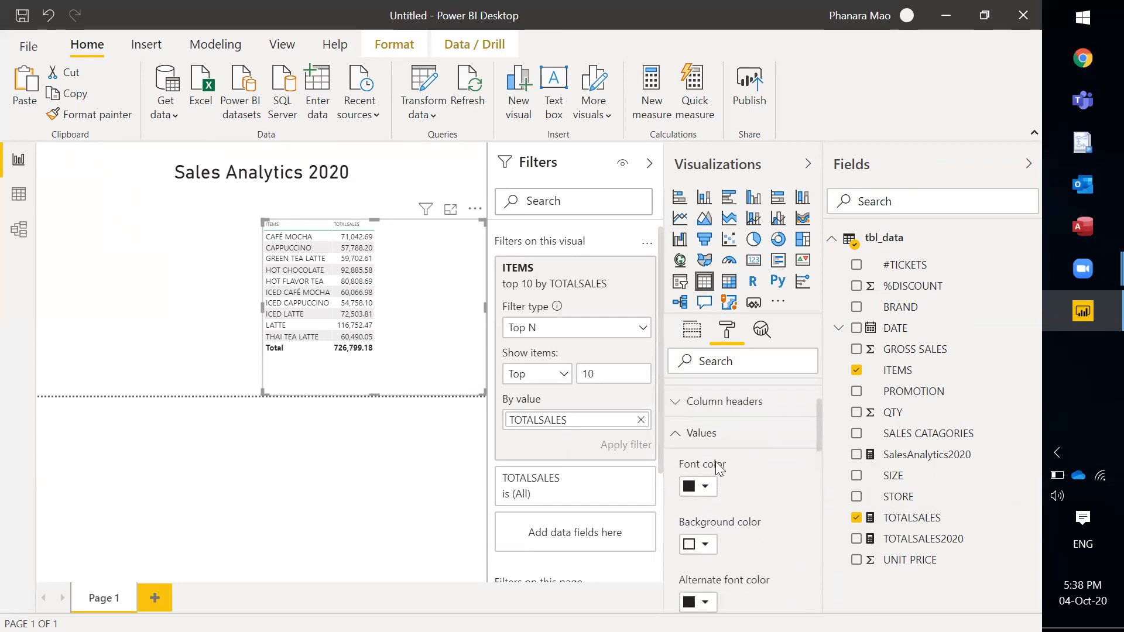
{"action": "left_click", "coordinate": [702, 401]}
{"action": "scroll", "coordinate": [711, 474], "scroll_direction": "down", "scroll_amount": 5}
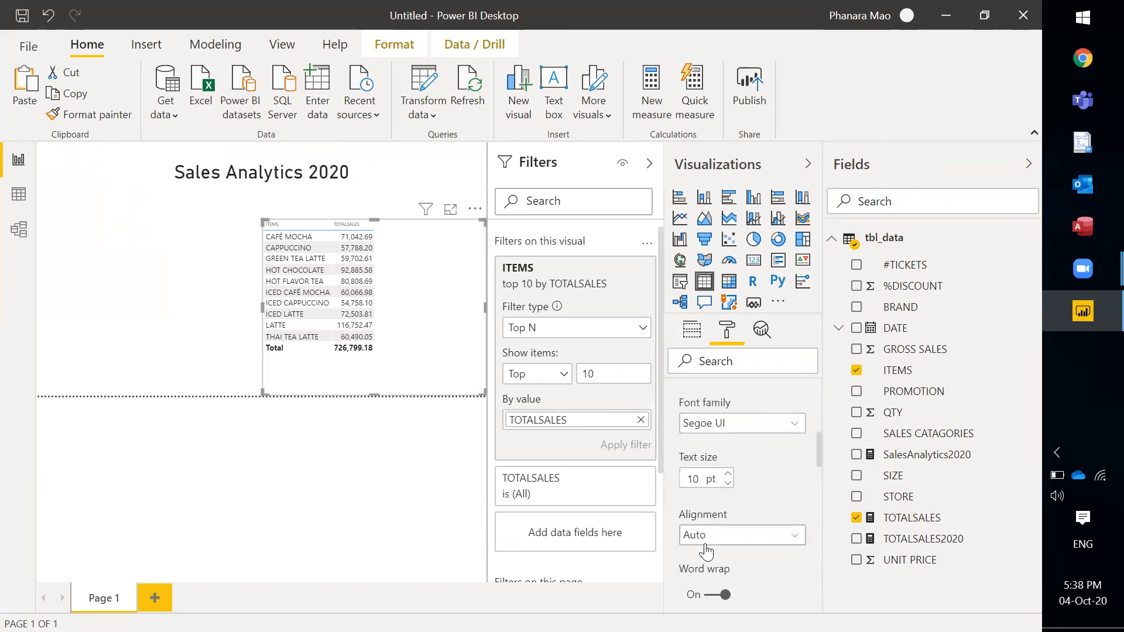
{"action": "left_click", "coordinate": [687, 480]}
{"action": "type", "text": "20"}
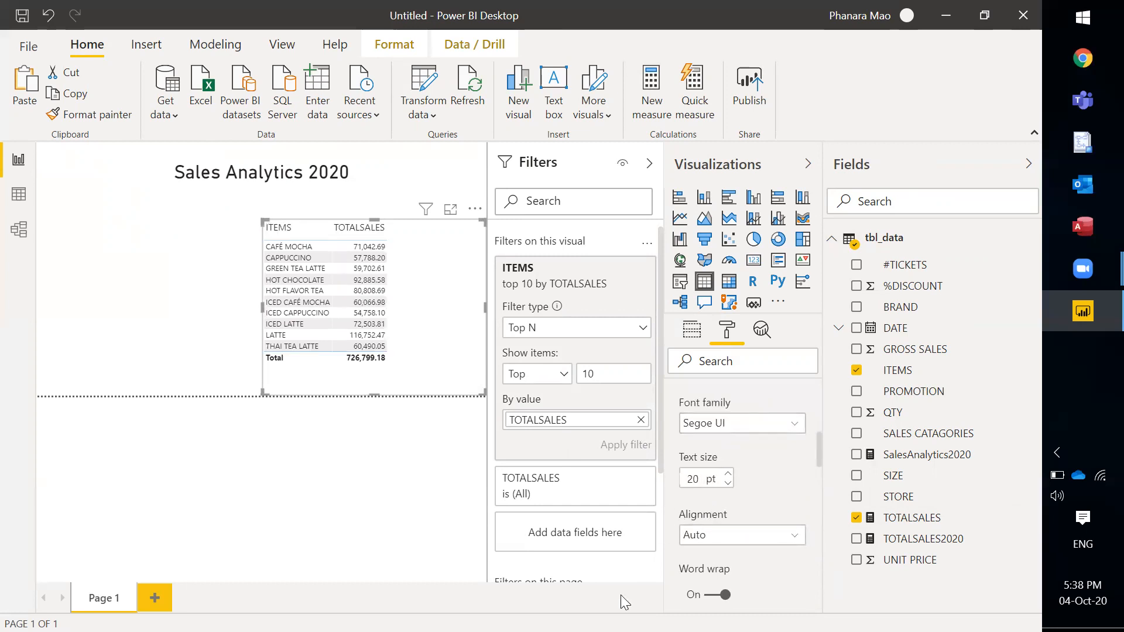
{"action": "left_click", "coordinate": [384, 447]}
Sort the items table by TOTALSALES in descending order.
{"action": "left_click", "coordinate": [411, 355]}
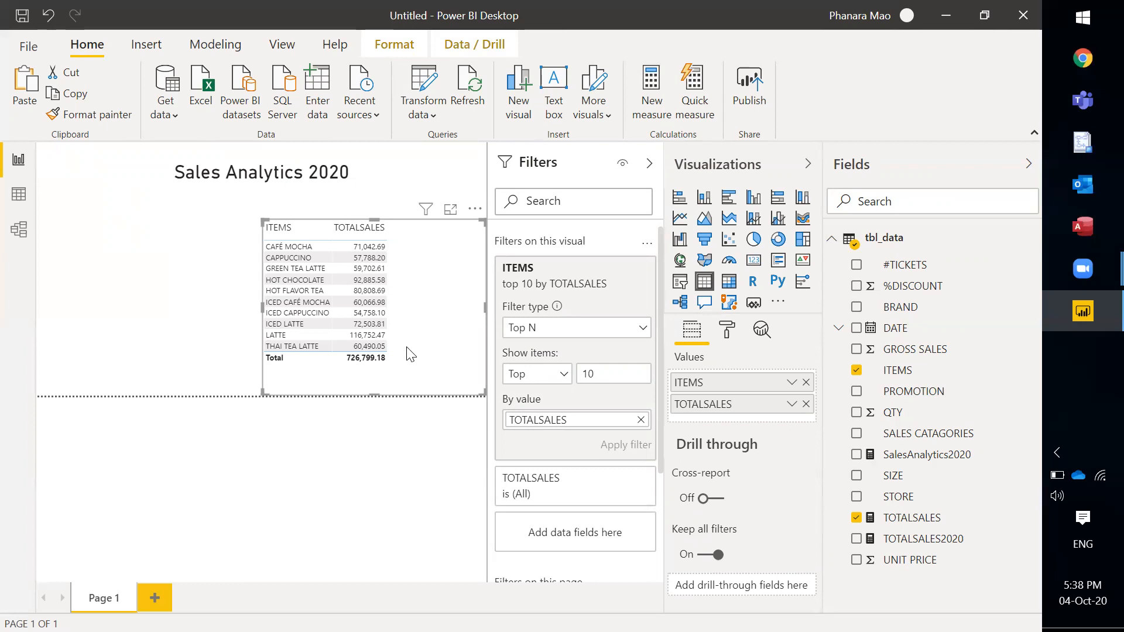
{"action": "left_click", "coordinate": [344, 238]}
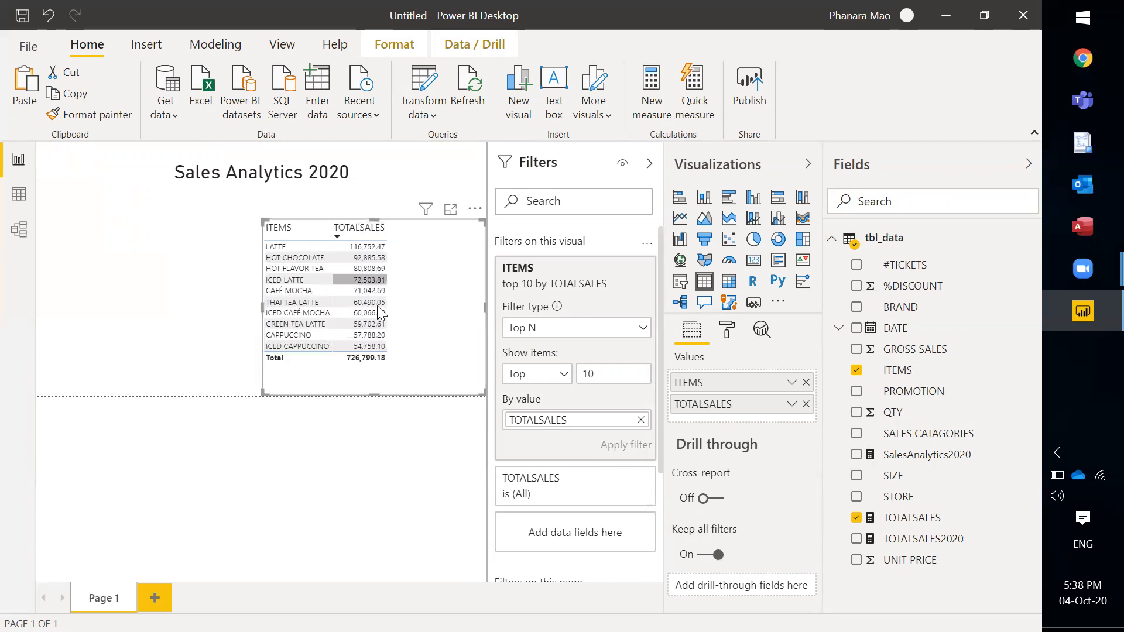
{"action": "left_click", "coordinate": [378, 433]}
{"action": "left_click", "coordinate": [417, 362]}
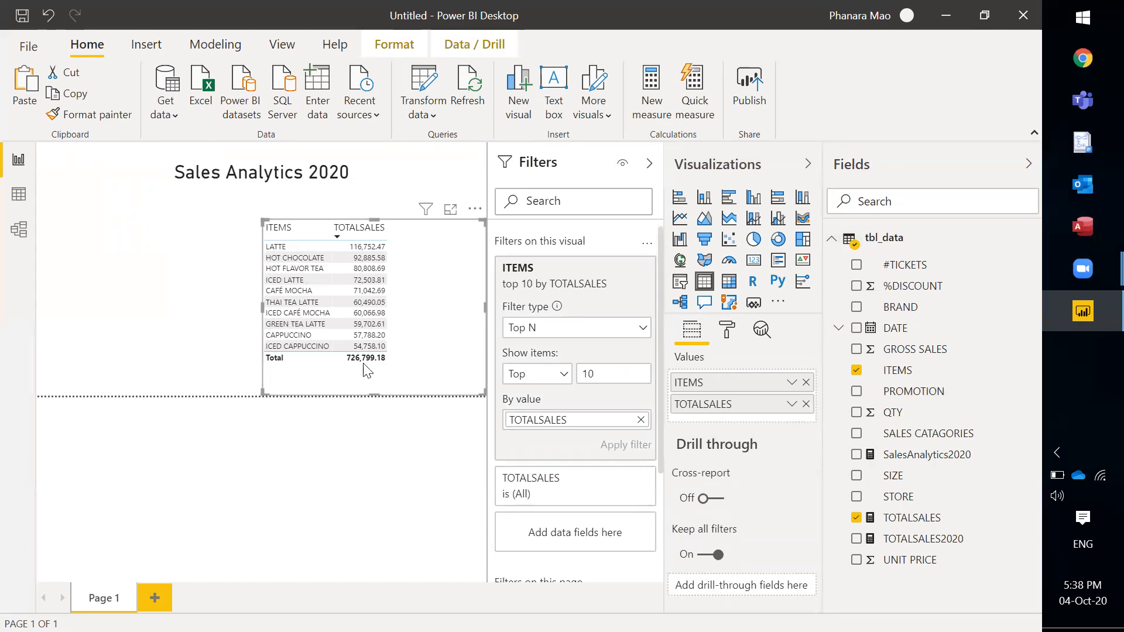
Duplicate the top 10 items table and place the copy in the left half of the page, beside the original.
{"action": "left_click", "coordinate": [194, 329]}
{"action": "left_click", "coordinate": [429, 360]}
{"action": "left_click", "coordinate": [176, 349]}
{"action": "left_click", "coordinate": [265, 365]}
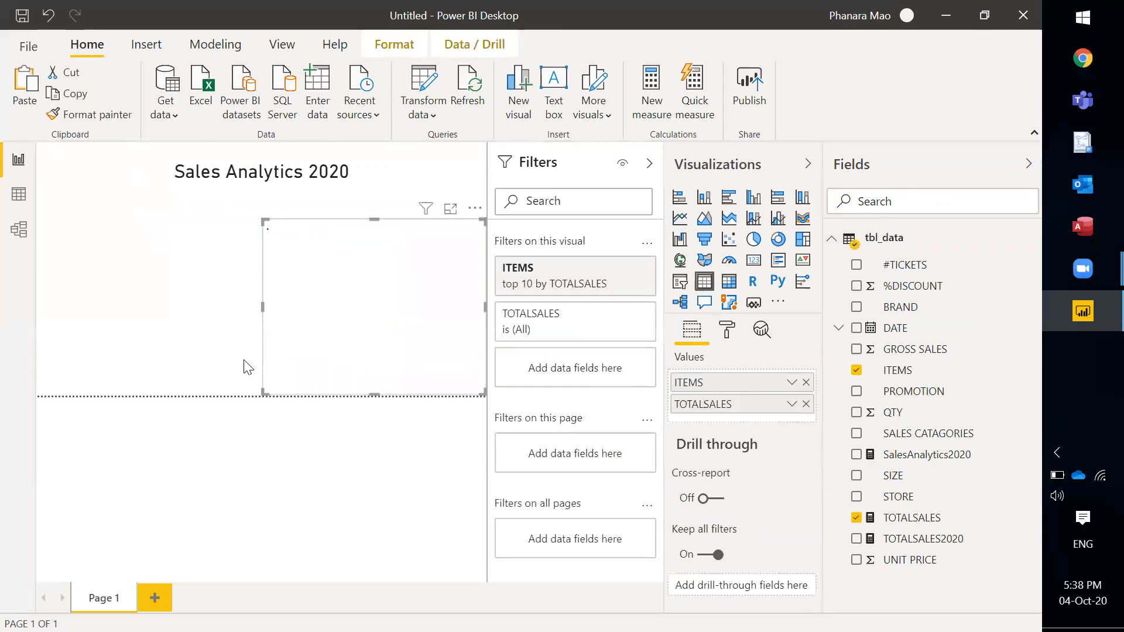
{"action": "left_click_drag", "start_coordinate": [424, 355], "coordinate": [123, 368]}
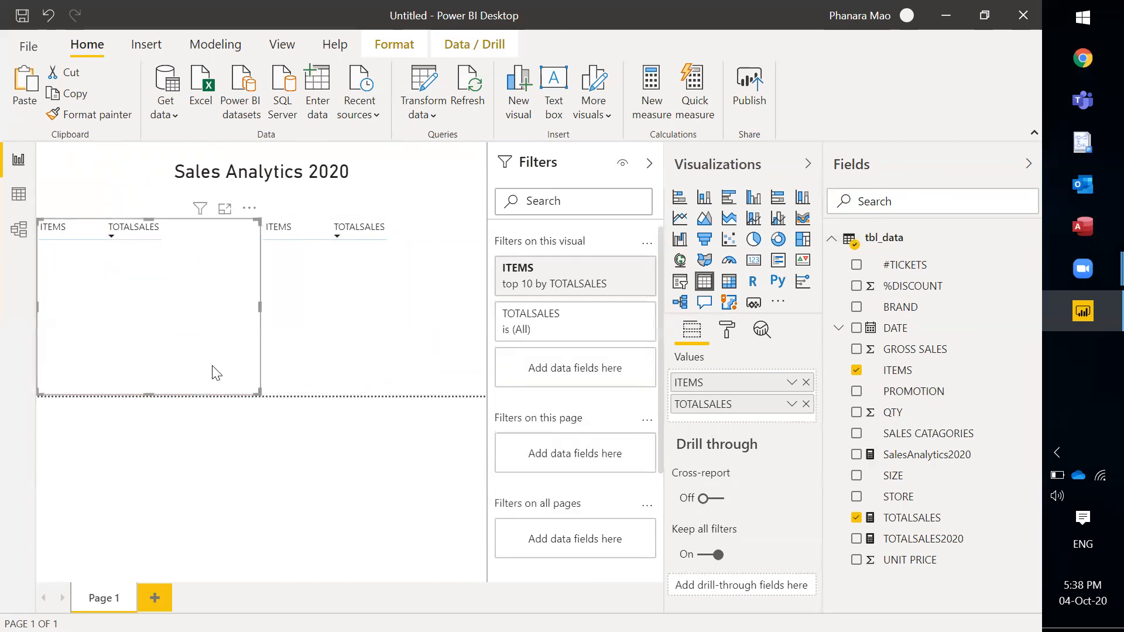
Remove TOTALSALES from the table in the right half of the page and clear its Top N filter on ITEMS.
{"action": "left_click", "coordinate": [446, 360]}
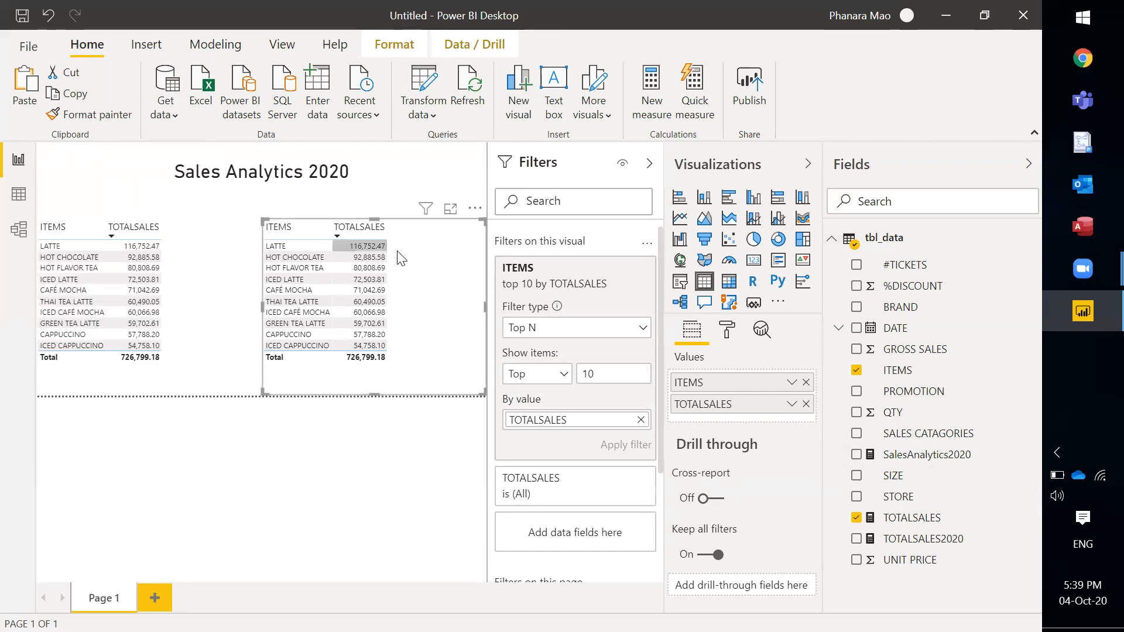
{"action": "left_click", "coordinate": [807, 404]}
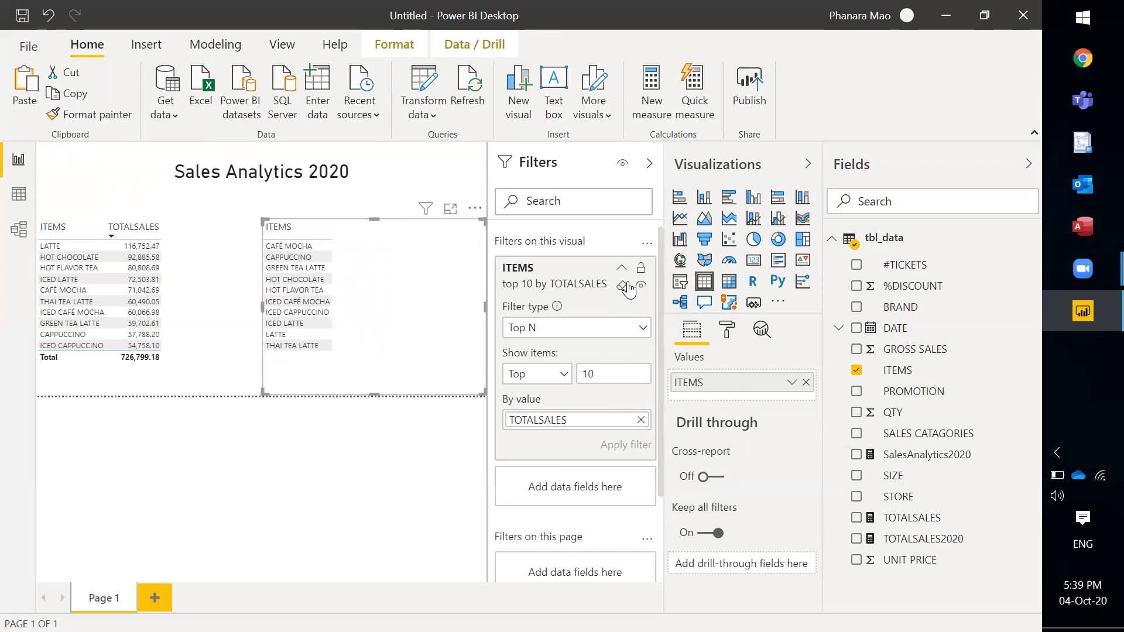
{"action": "left_click", "coordinate": [622, 268]}
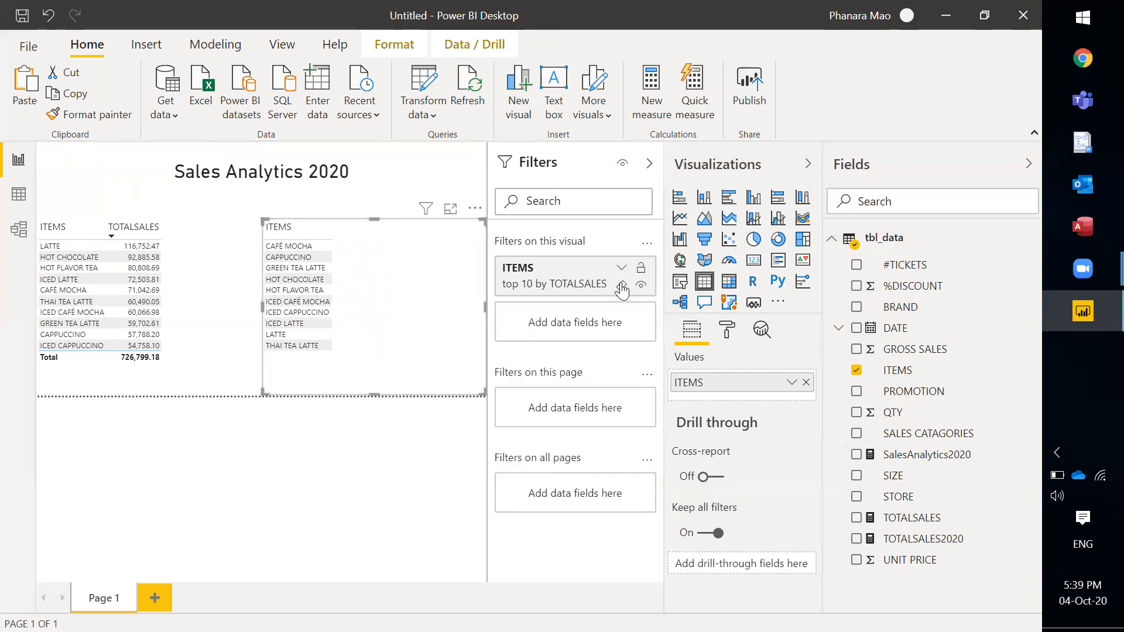
{"action": "left_click", "coordinate": [622, 286]}
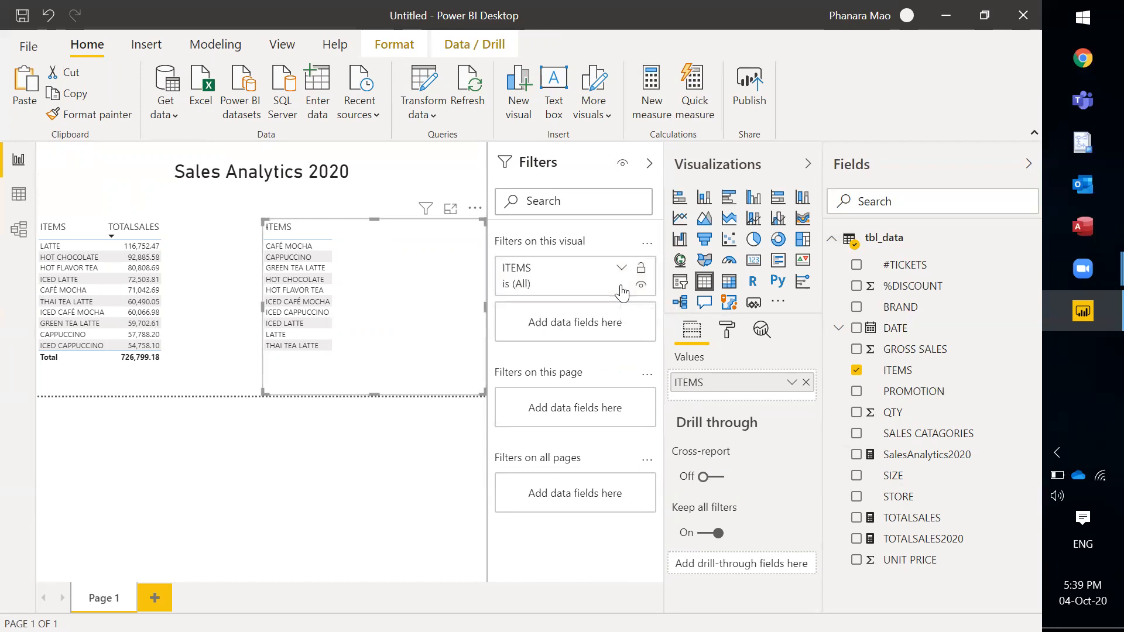
{"action": "scroll", "coordinate": [313, 331], "scroll_direction": "down", "scroll_amount": 1}
{"action": "scroll", "coordinate": [340, 319], "scroll_direction": "up", "scroll_amount": 1}
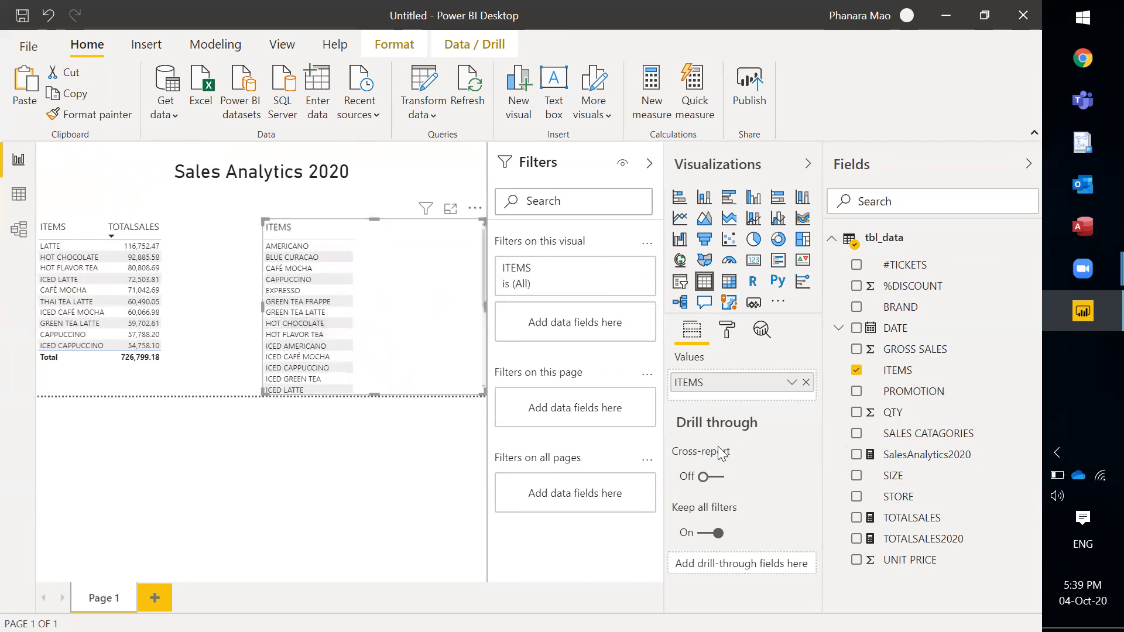
Add TOTALSALES2020 to the right-hand table and filter its ITEMS to the top 10 by TOTALSALES2020.
{"action": "left_click", "coordinate": [857, 540]}
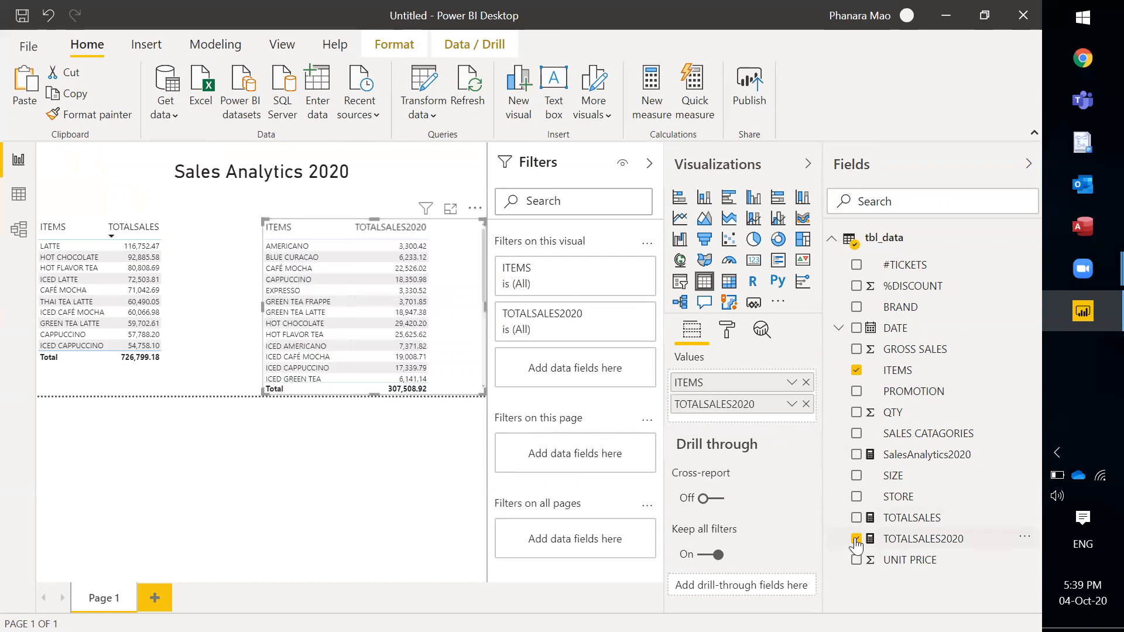
{"action": "left_click", "coordinate": [621, 270]}
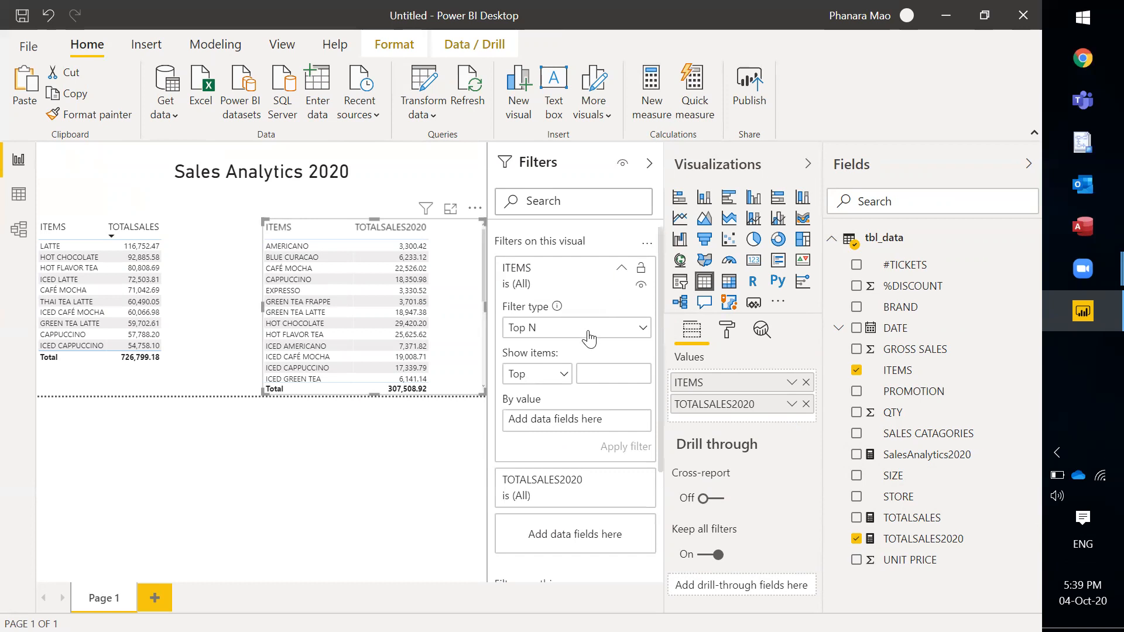
{"action": "left_click", "coordinate": [593, 373]}
{"action": "type", "text": "10"}
{"action": "left_click_drag", "start_coordinate": [896, 537], "coordinate": [570, 425]}
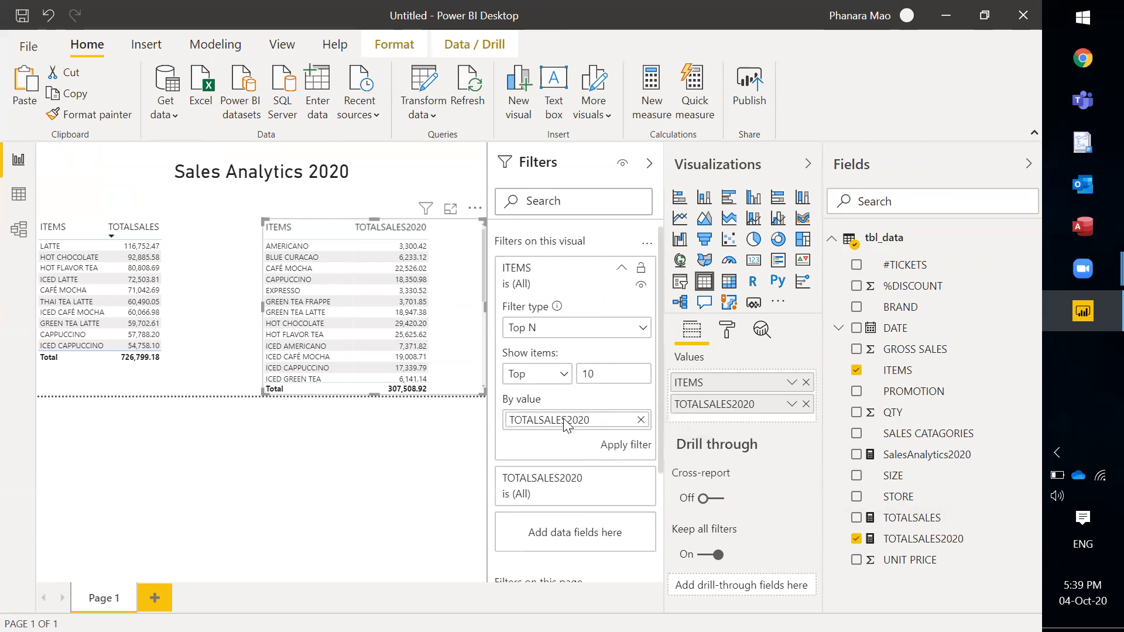
{"action": "left_click", "coordinate": [622, 446]}
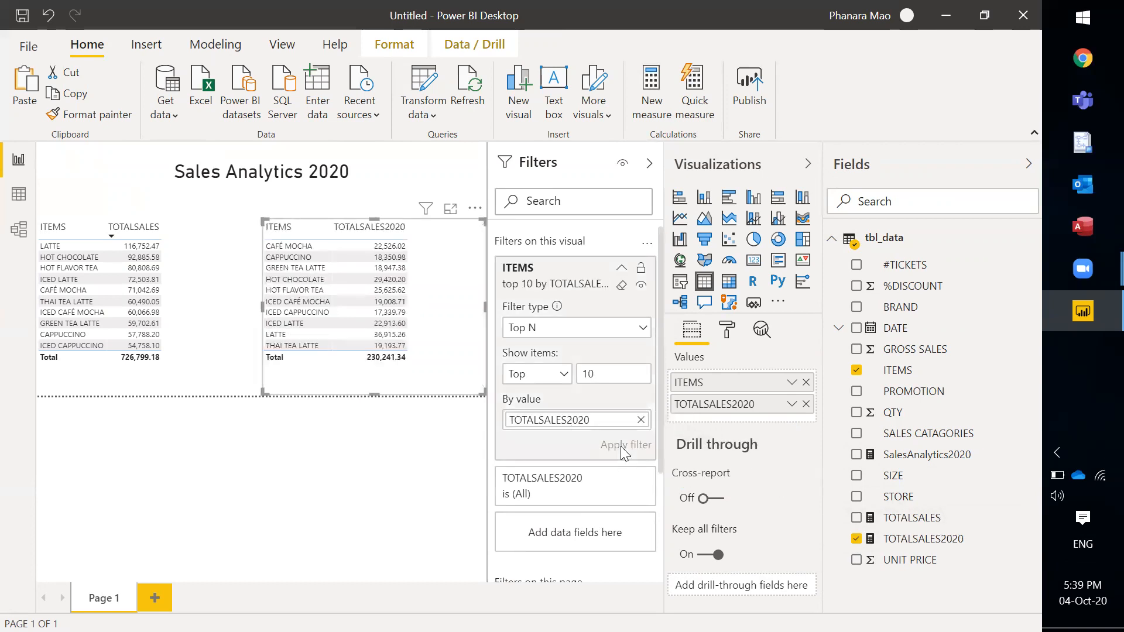
{"action": "left_click", "coordinate": [349, 427]}
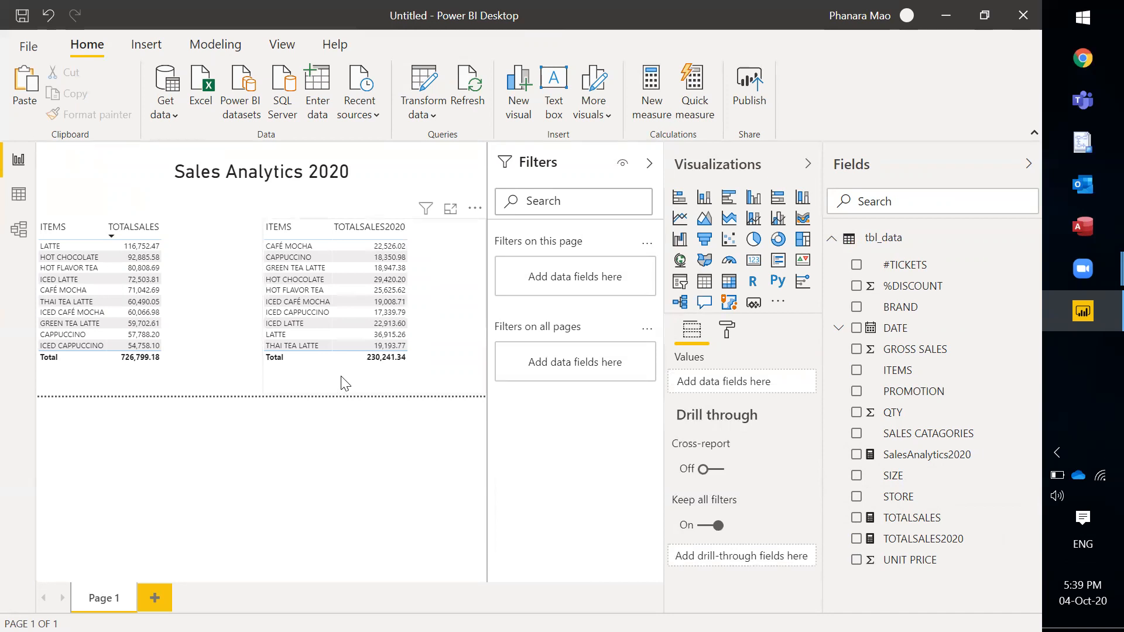
{"action": "left_click", "coordinate": [315, 378]}
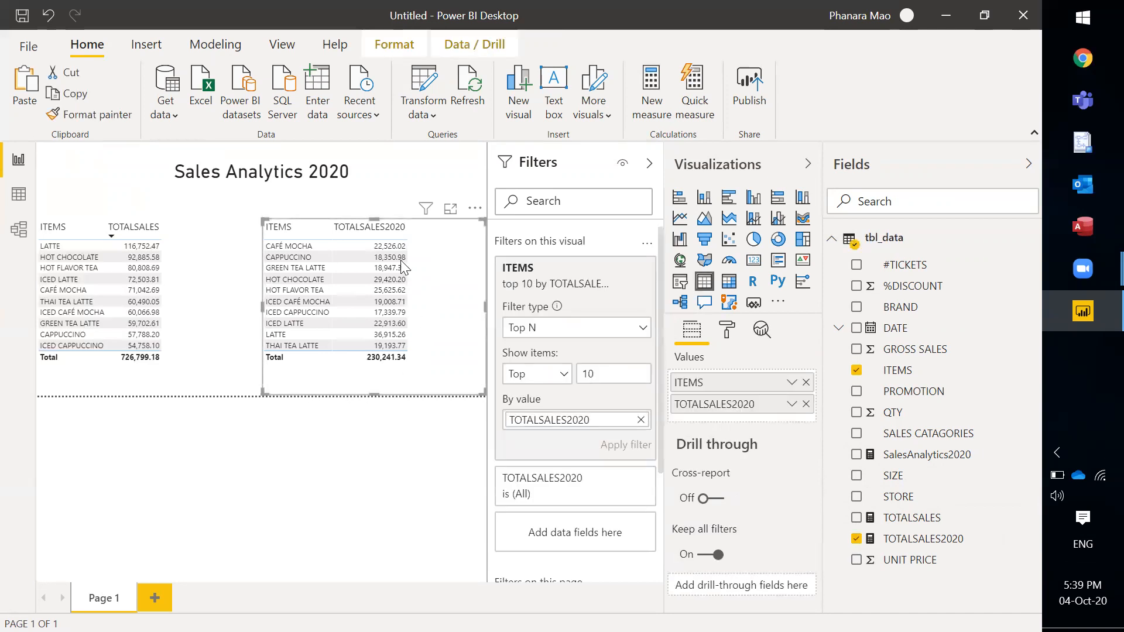
Sort the right-hand items table by TOTALSALES2020 in descending order.
{"action": "left_click", "coordinate": [380, 230]}
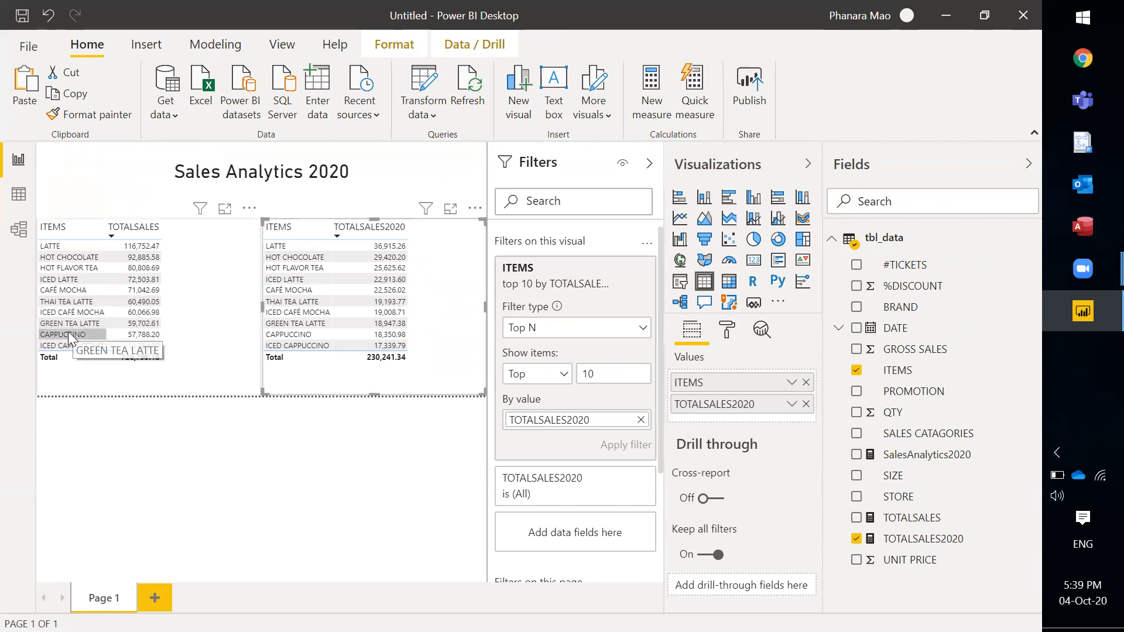
{"action": "left_click", "coordinate": [295, 400]}
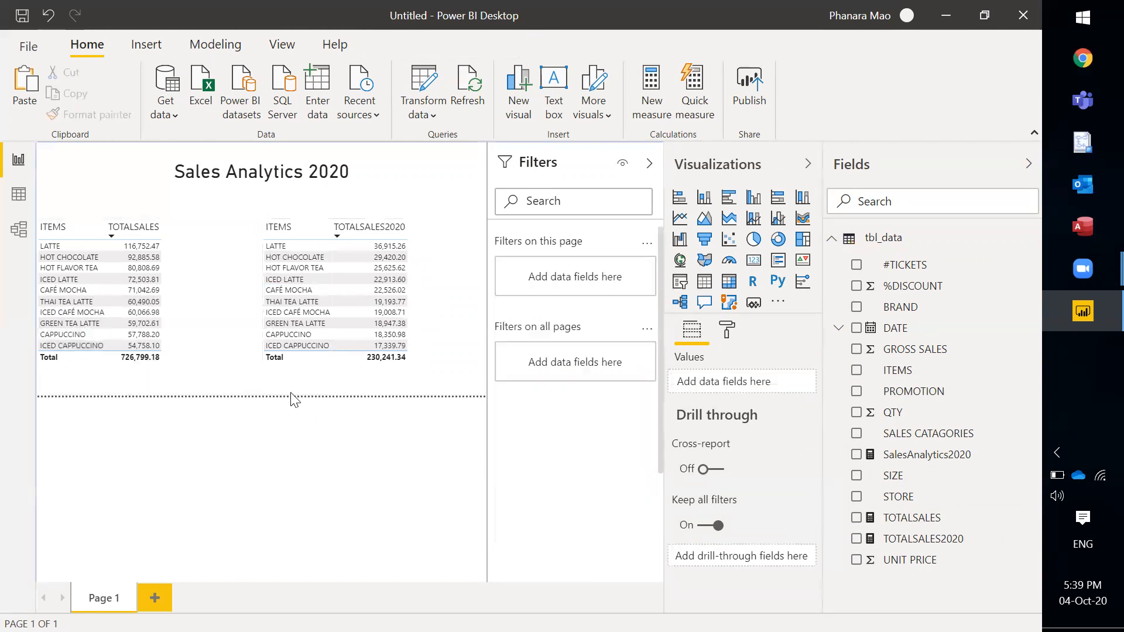
{"action": "left_click", "coordinate": [222, 382]}
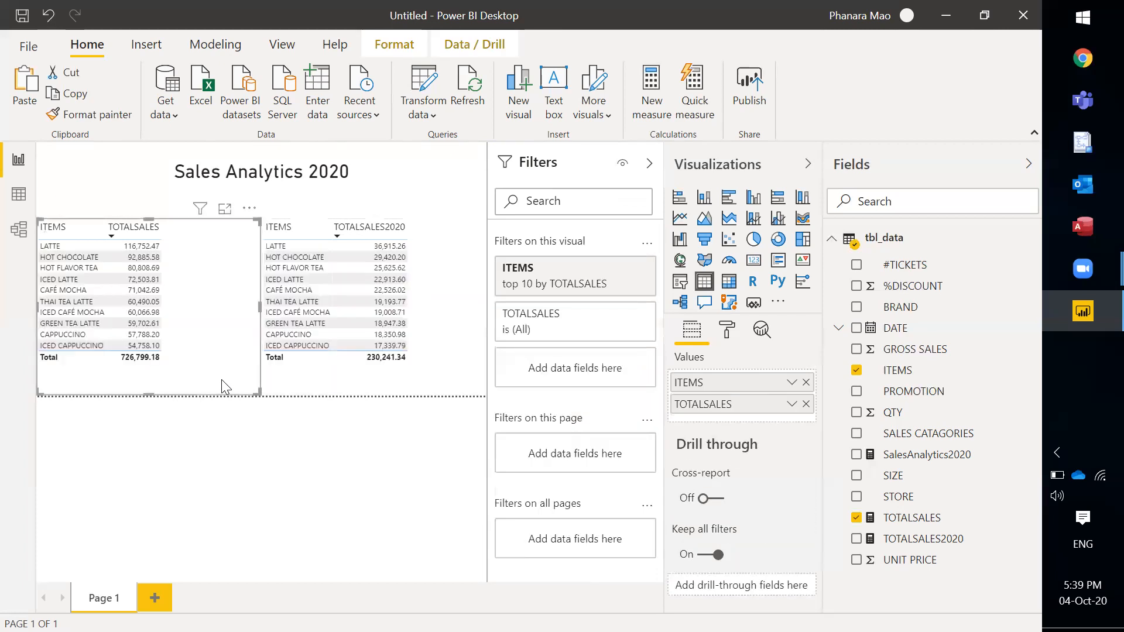
{"action": "left_click", "coordinate": [326, 386]}
{"action": "left_click", "coordinate": [228, 467]}
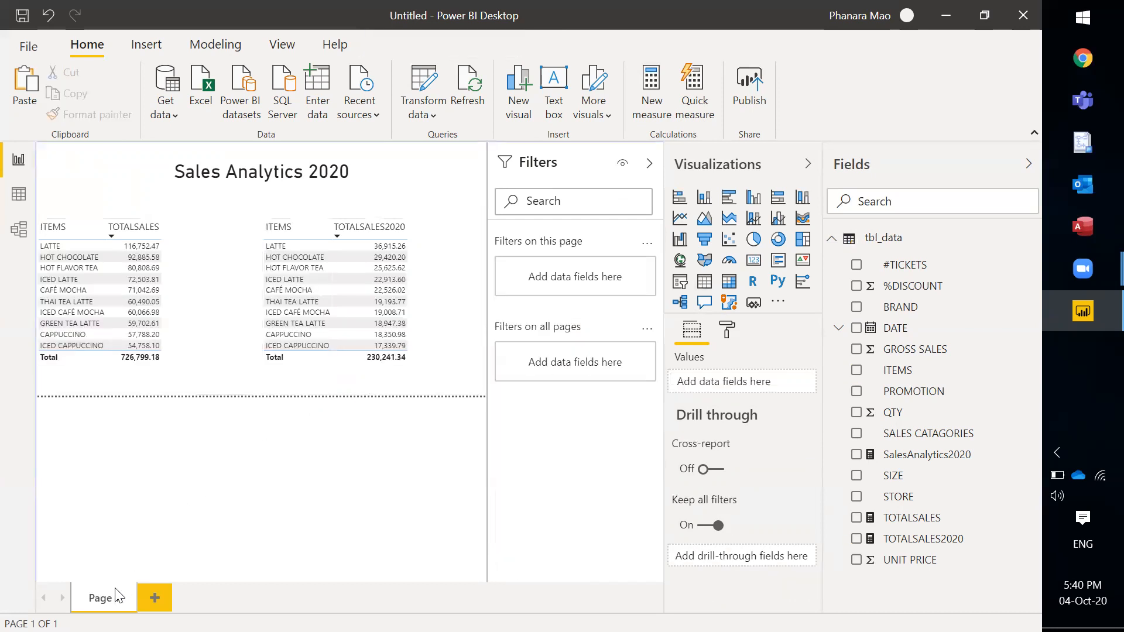
Duplicate Page 1 and rename the original page TOP10SALESITEMS.
{"action": "right_click", "coordinate": [113, 596]}
{"action": "left_click", "coordinate": [143, 563]}
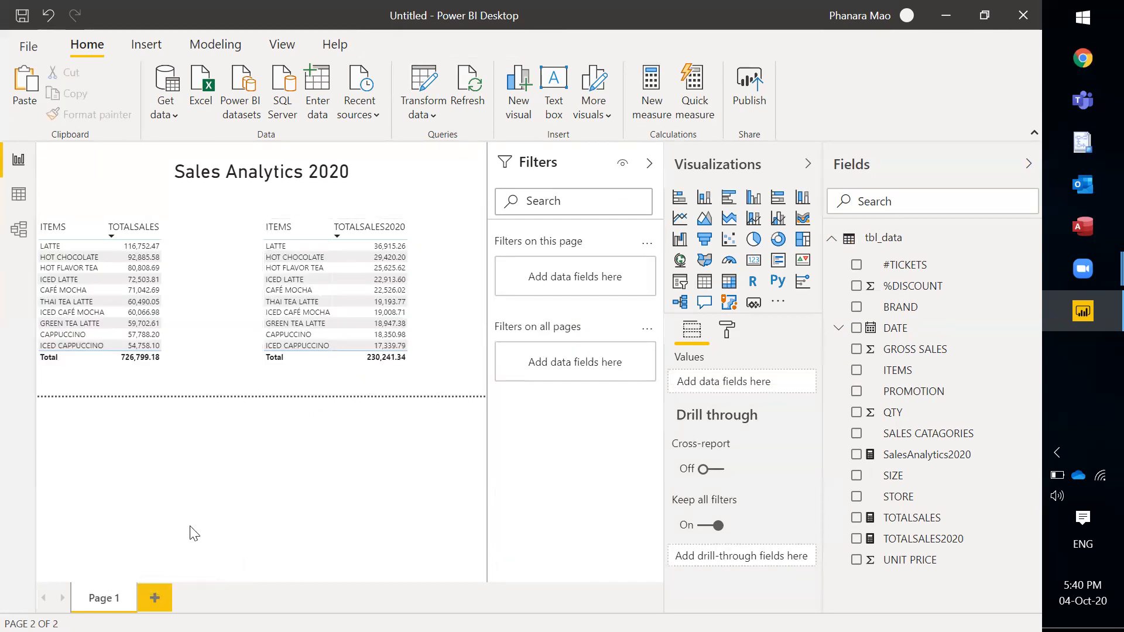
{"action": "left_click", "coordinate": [105, 599]}
{"action": "double_click", "coordinate": [104, 599]}
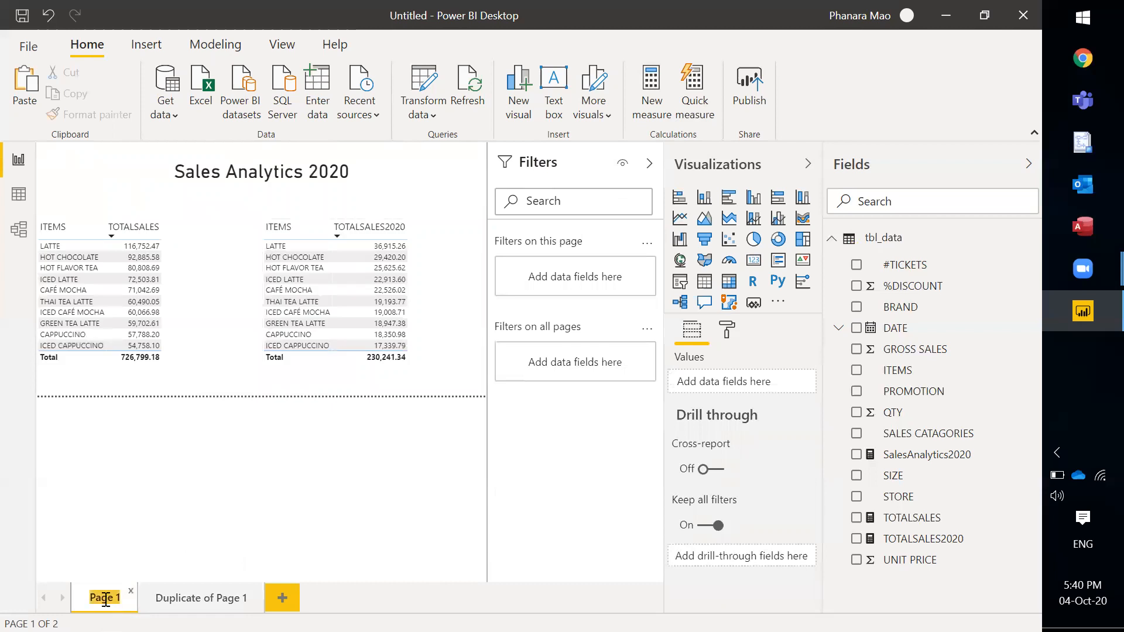
{"action": "type", "text": "TOP"}
{"action": "type", "text": "10SA"}
{"action": "type", "text": "LES"}
{"action": "type", "text": "ITEMS"}
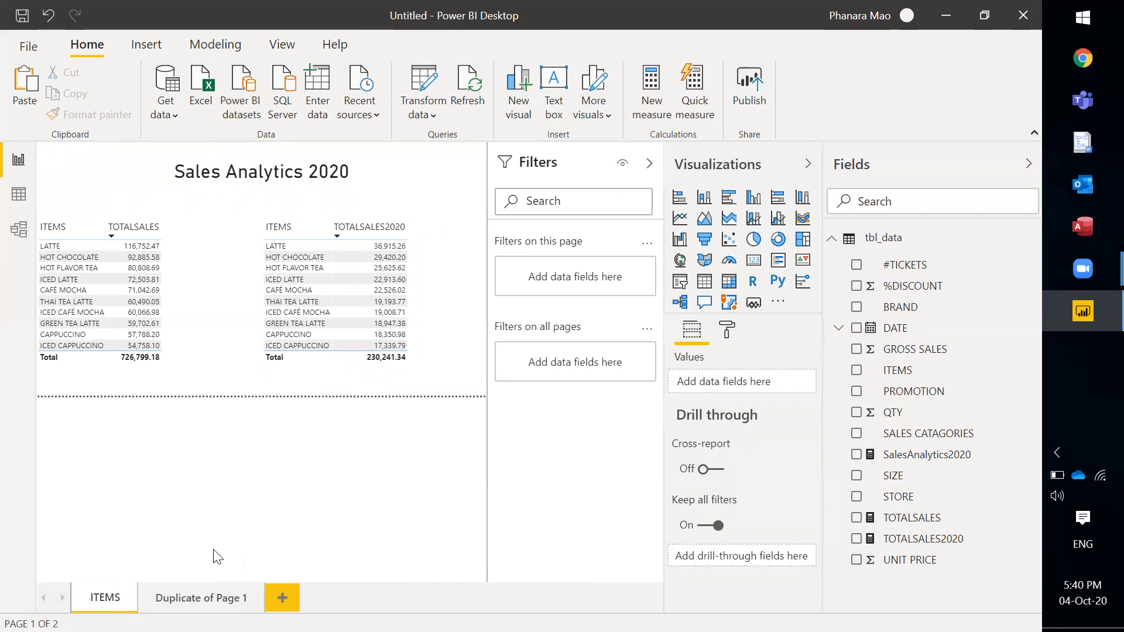
{"action": "left_click", "coordinate": [198, 578]}
Rename the duplicated page TOPWORSTSALESITEMS.
{"action": "double_click", "coordinate": [221, 599]}
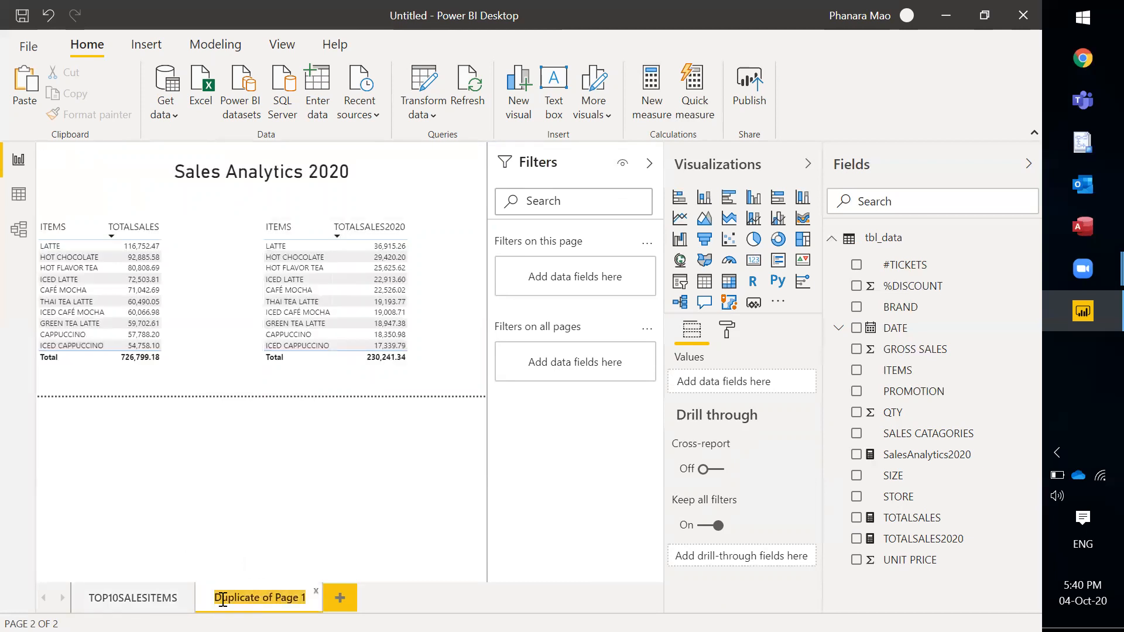
{"action": "type", "text": "TOPWORSTSALESITEMS"}
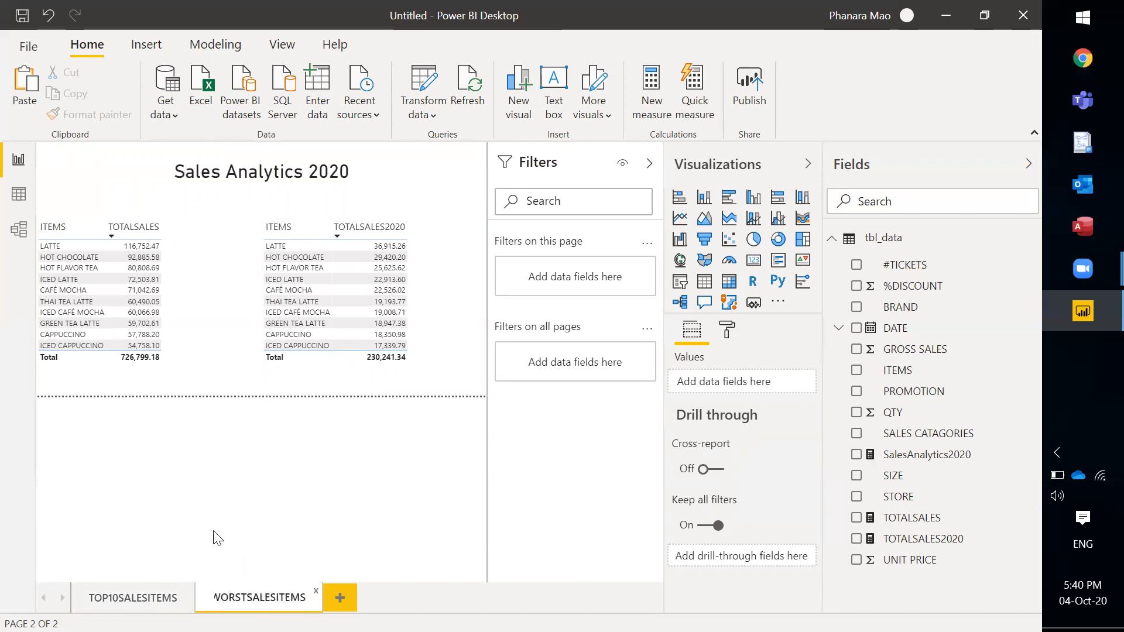
{"action": "left_click", "coordinate": [238, 467]}
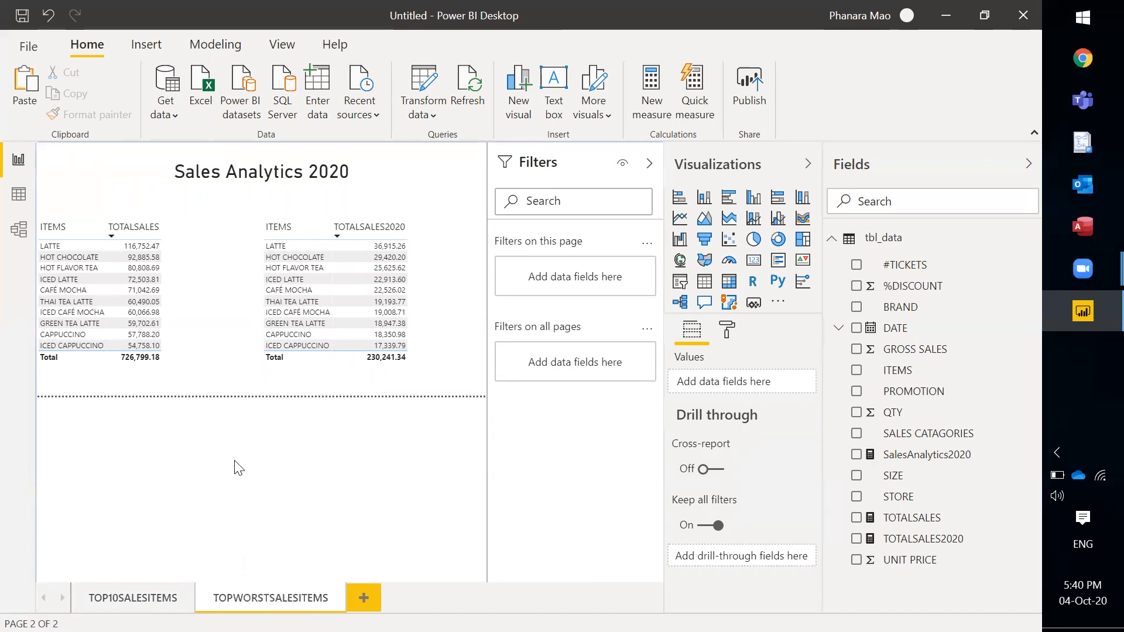
On the TOPWORSTSALESITEMS page, change the right-hand table's ITEMS filter to the bottom 10 by TOTALSALES2020.
{"action": "left_click", "coordinate": [479, 318]}
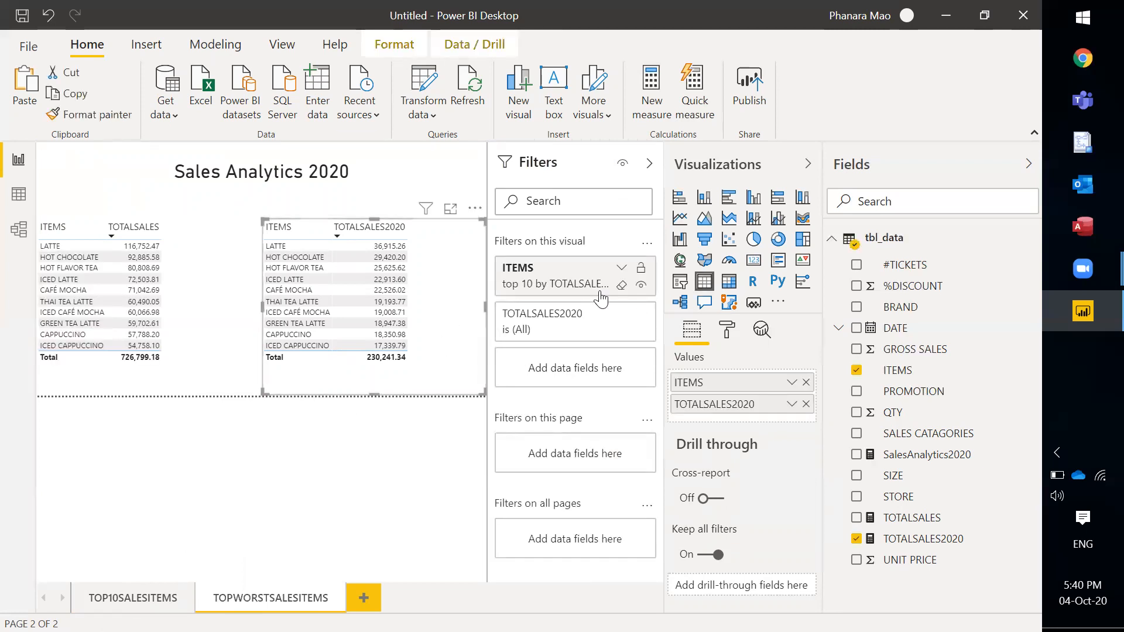
{"action": "left_click", "coordinate": [621, 272]}
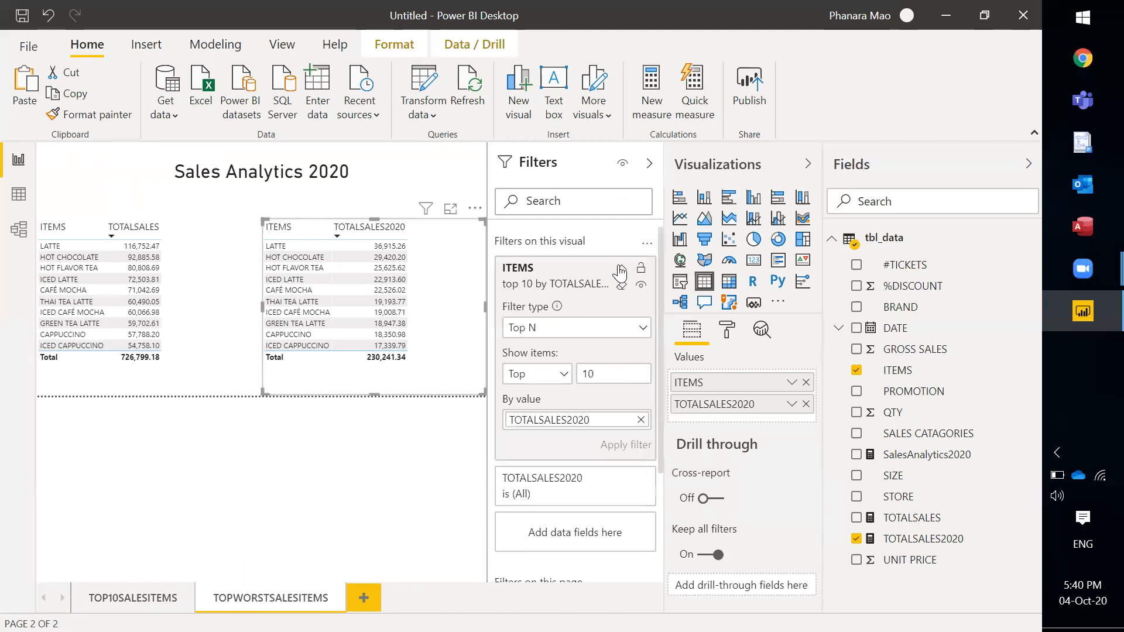
{"action": "left_click", "coordinate": [559, 378]}
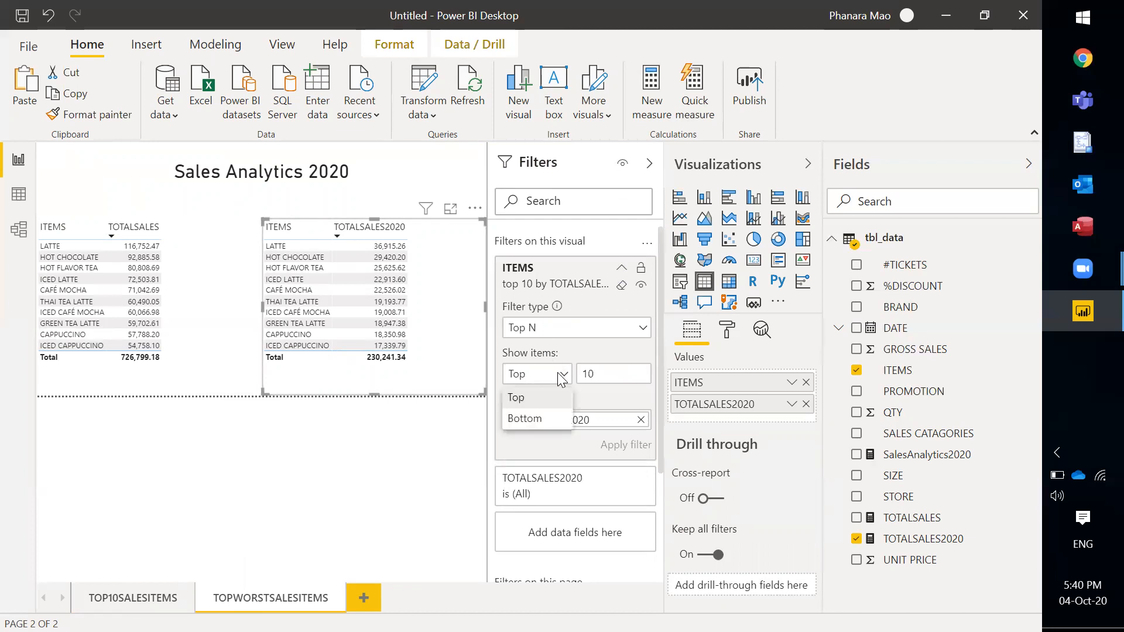
{"action": "left_click", "coordinate": [530, 420]}
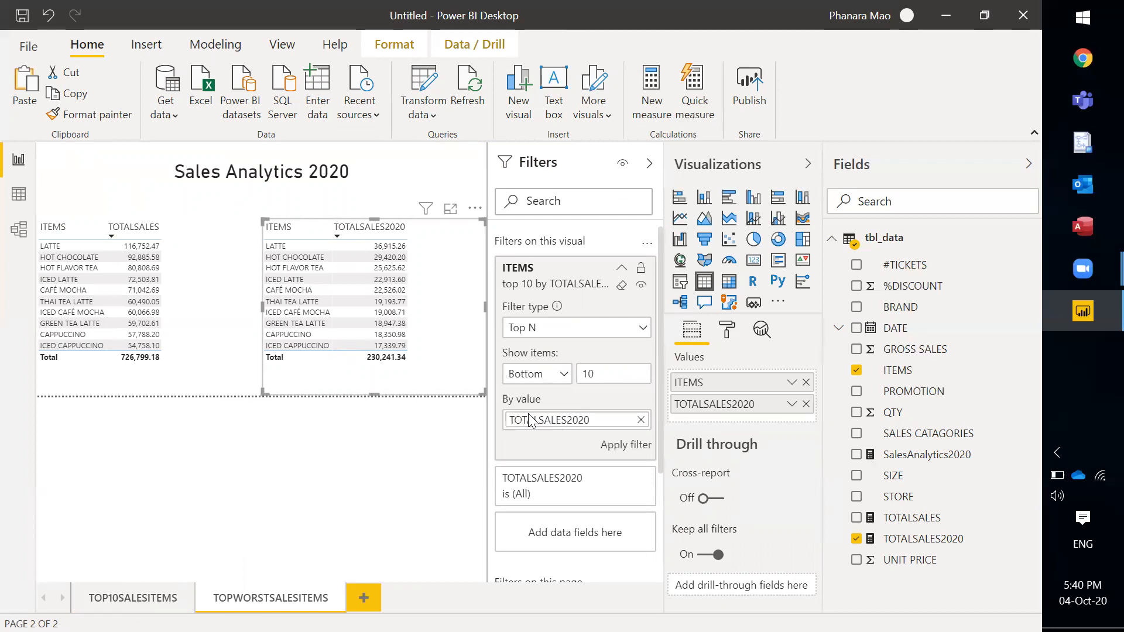
{"action": "left_click", "coordinate": [616, 446]}
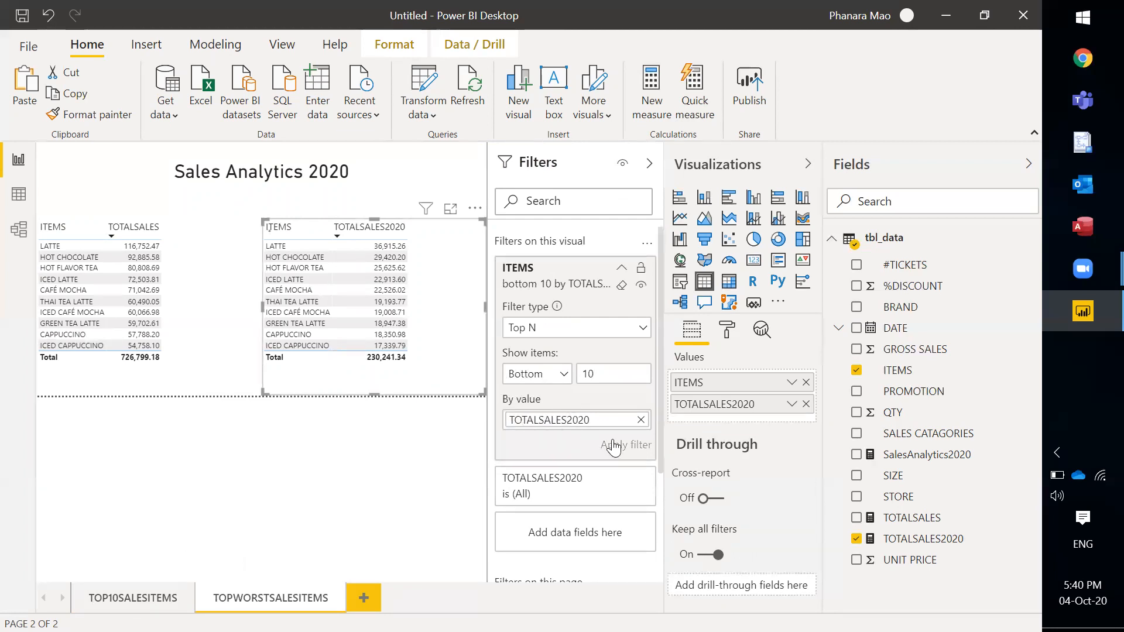
Change the left-hand table's ITEMS filter to the bottom 10 by TOTALSALES.
{"action": "left_click", "coordinate": [194, 358]}
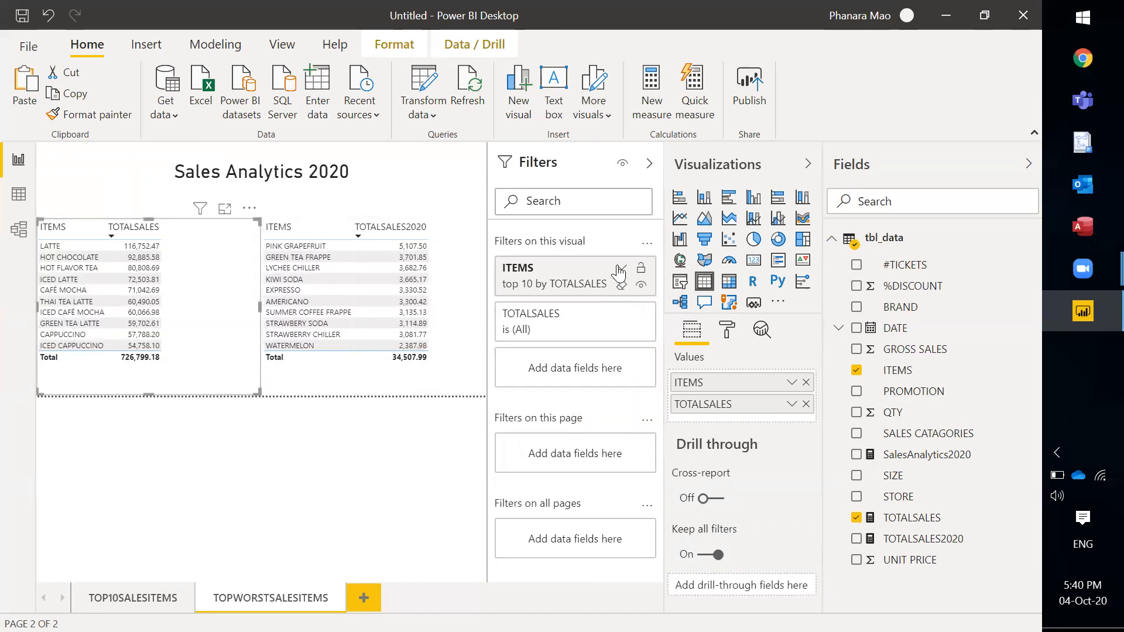
{"action": "left_click", "coordinate": [621, 268]}
{"action": "left_click", "coordinate": [536, 384]}
{"action": "left_click", "coordinate": [526, 424]}
{"action": "left_click", "coordinate": [620, 445]}
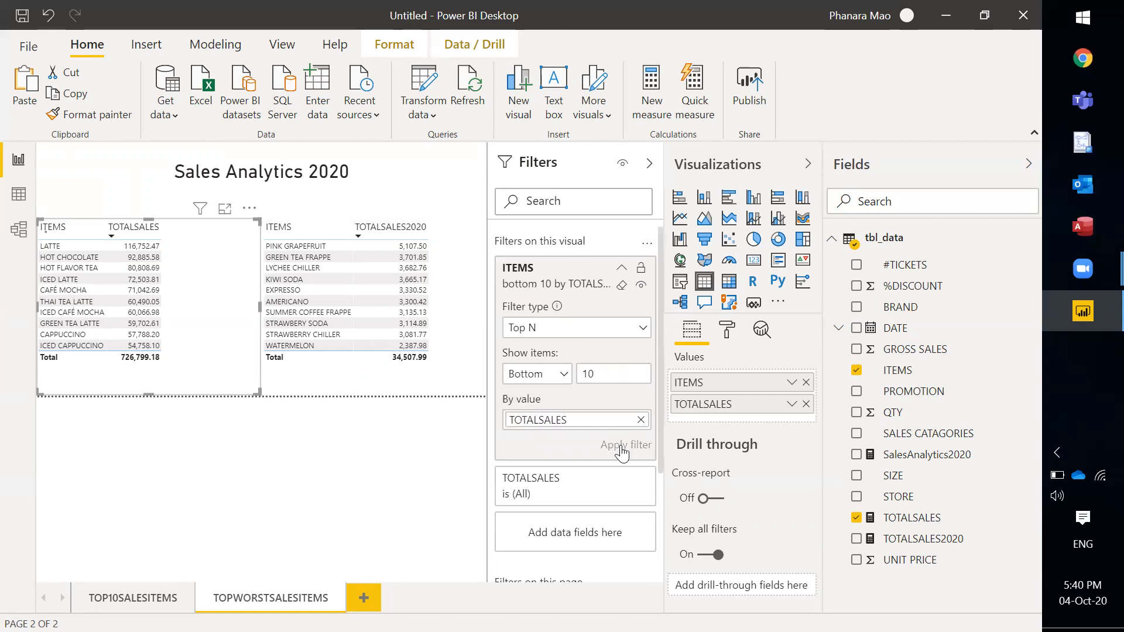
{"action": "left_click", "coordinate": [301, 440]}
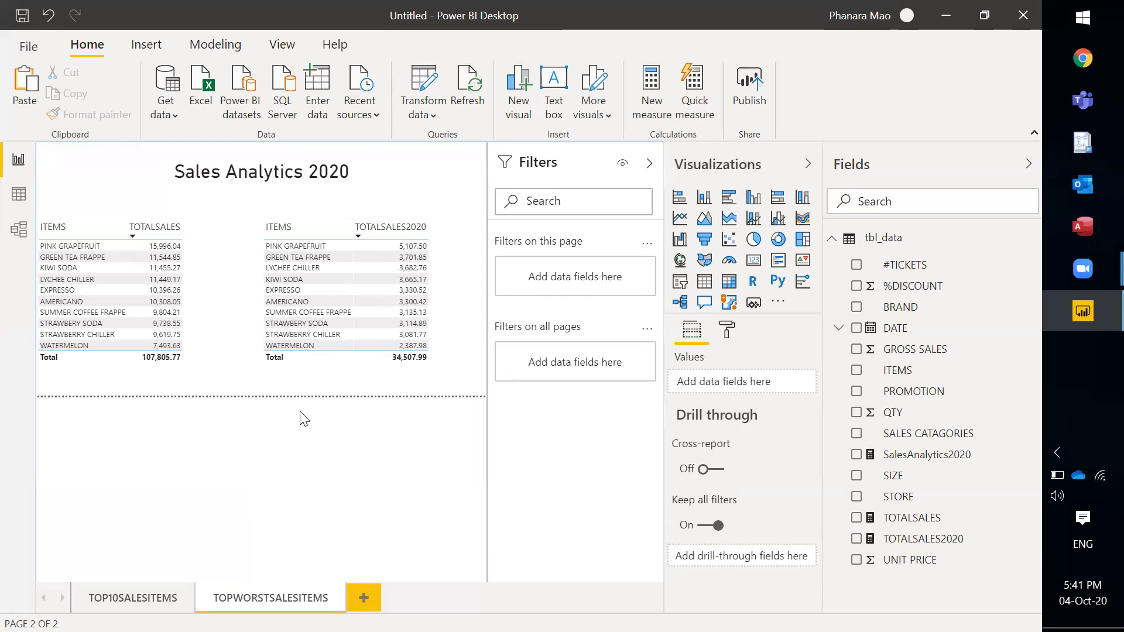
Compare the bottom 10 tables on the TOPWORSTSALESITEMS page with the top 10 tables on the TOP10SALESITEMS page.
{"action": "left_click", "coordinate": [324, 393]}
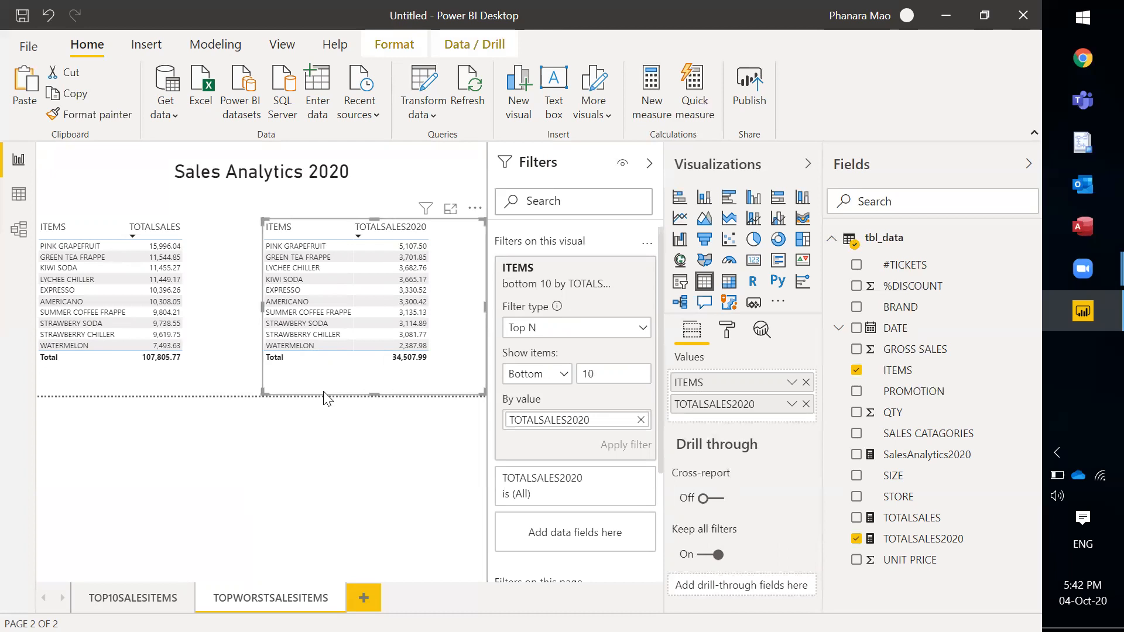
{"action": "left_click", "coordinate": [325, 413]}
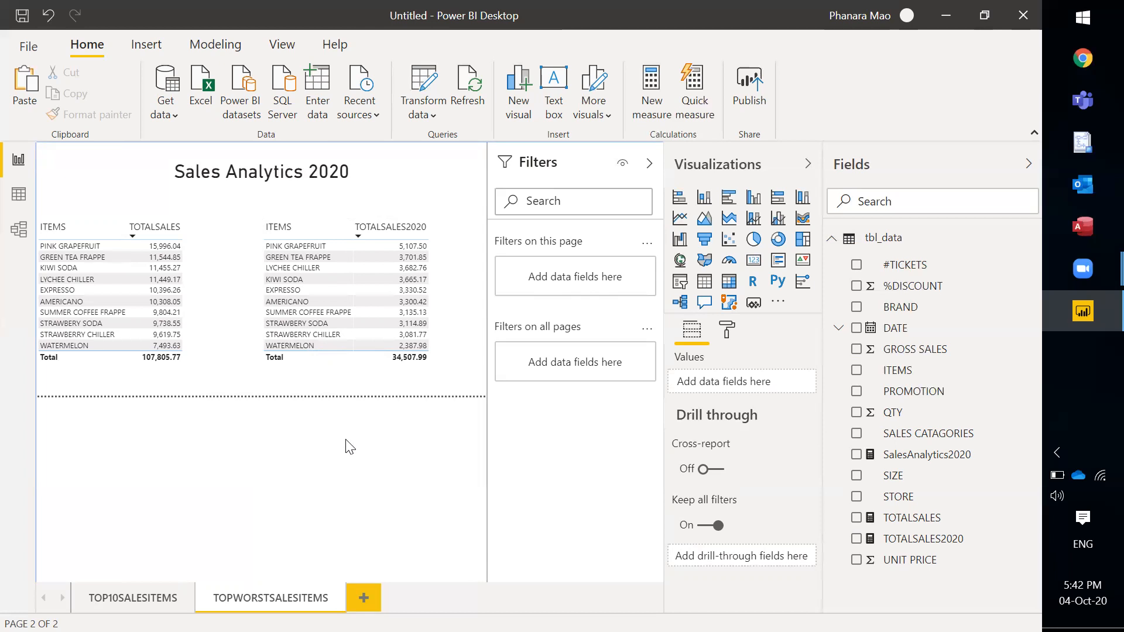
{"action": "left_click", "coordinate": [398, 381]}
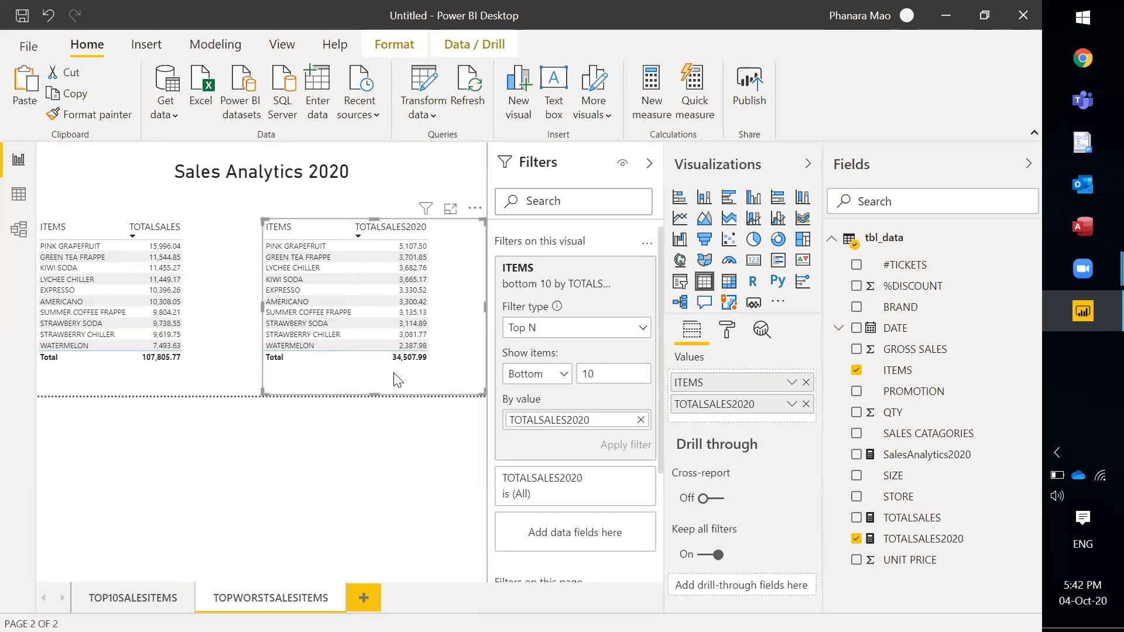
{"action": "left_click", "coordinate": [403, 423]}
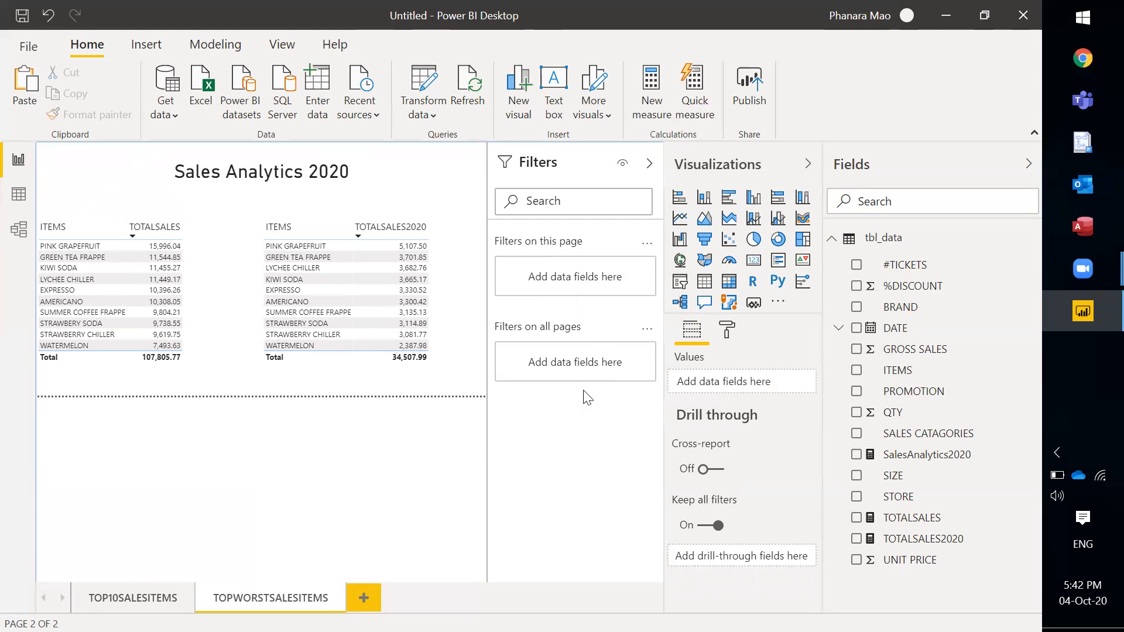
{"action": "left_click", "coordinate": [127, 597]}
{"action": "left_click", "coordinate": [270, 598]}
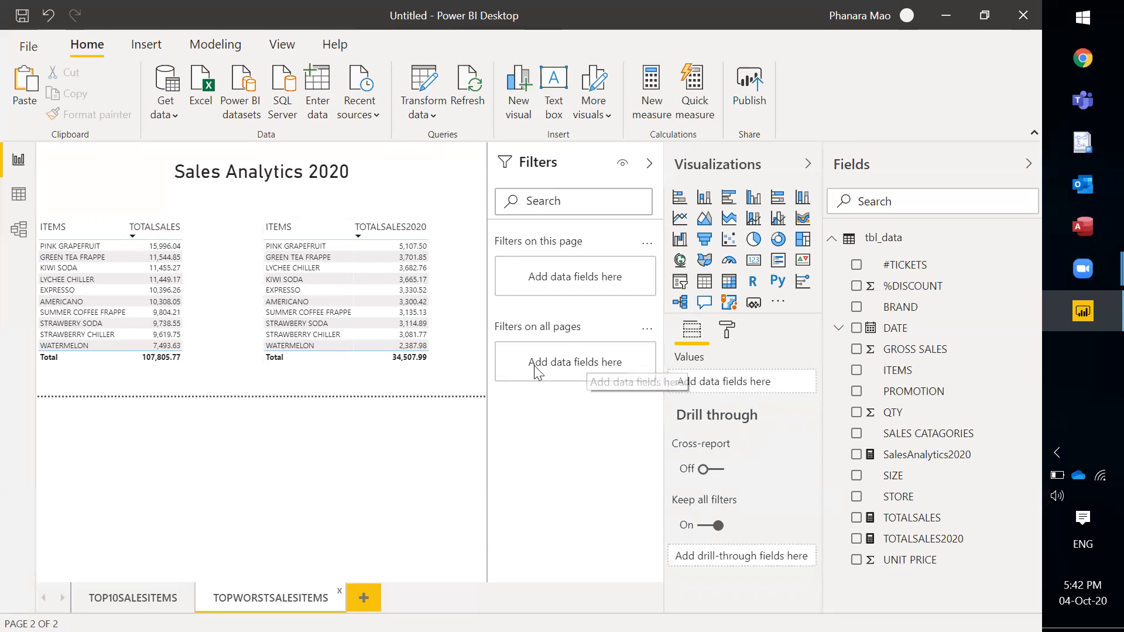
{"action": "left_click", "coordinate": [127, 596]}
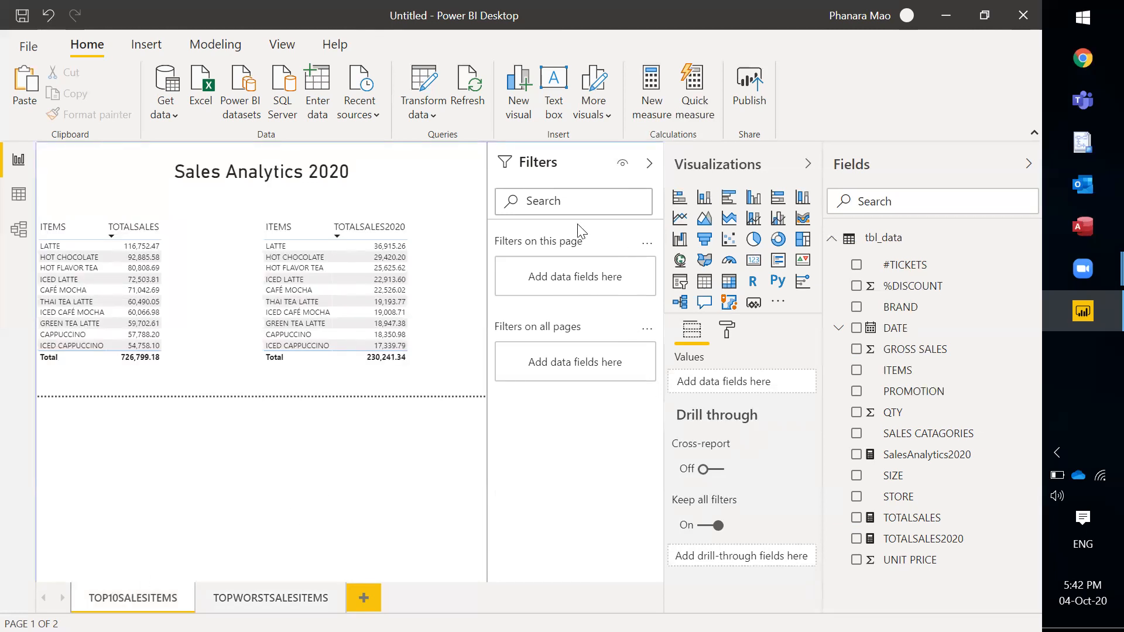
{"action": "left_click", "coordinate": [429, 277]}
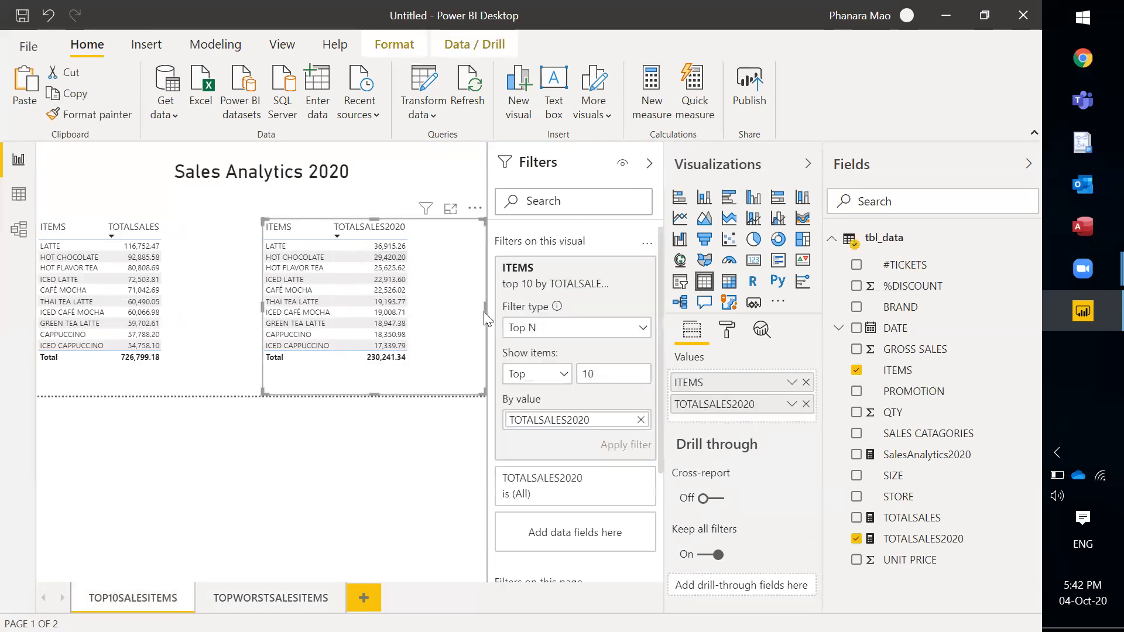